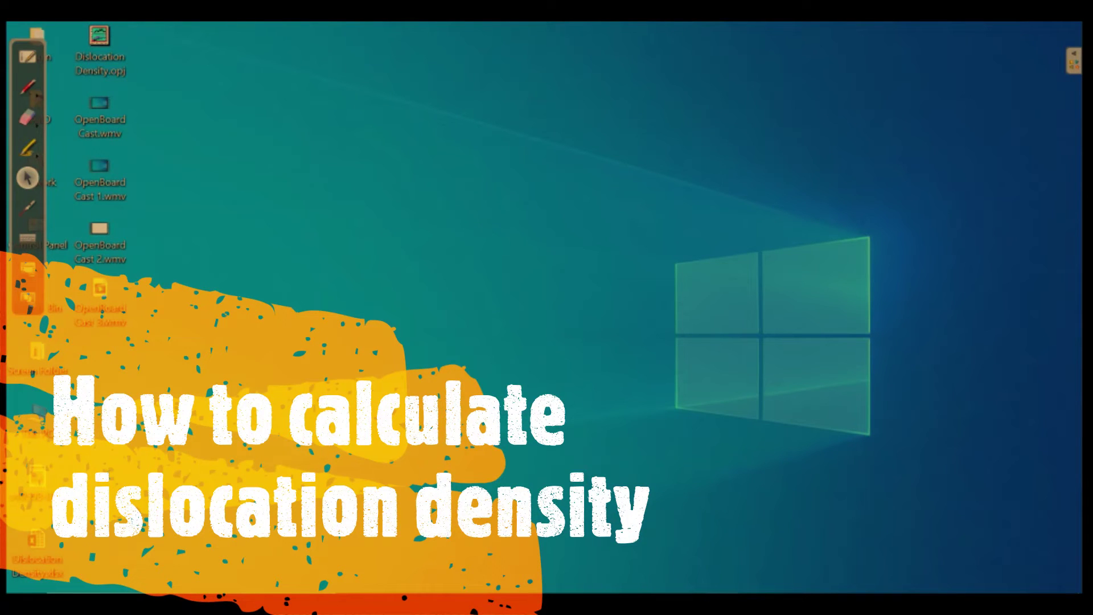
# Bring the thumbnails14.pptx dislocation density presentation to the front from the taskbar
pyautogui.moveTo(580, 606)
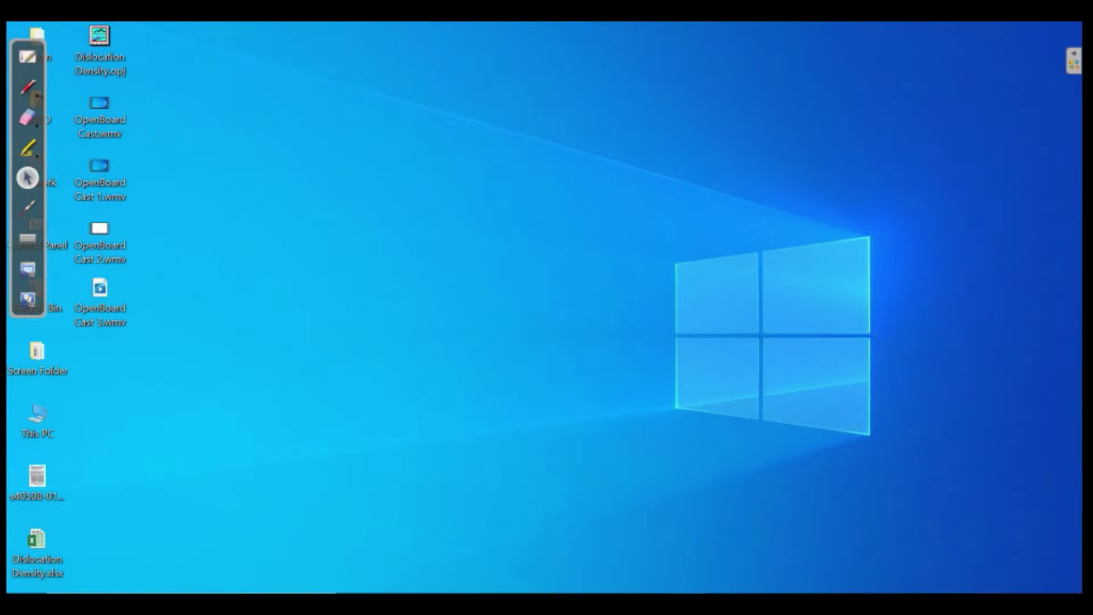
pyautogui.click(620, 605)
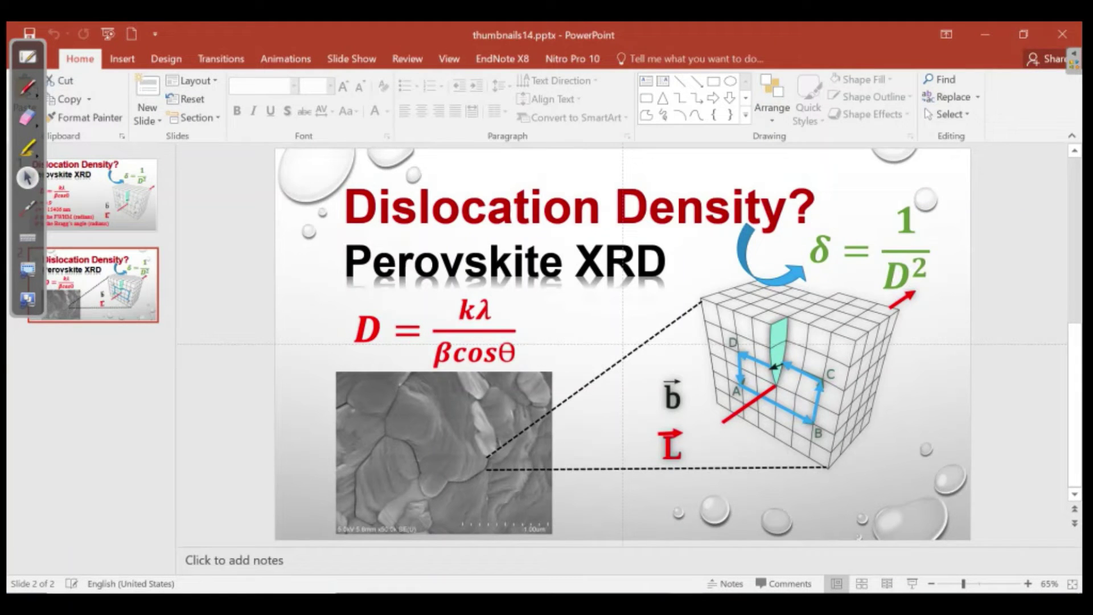
# Review slides 1 and 2 on Scherrer constants and dislocation density, then minimize PowerPoint
pyautogui.click(101, 195)
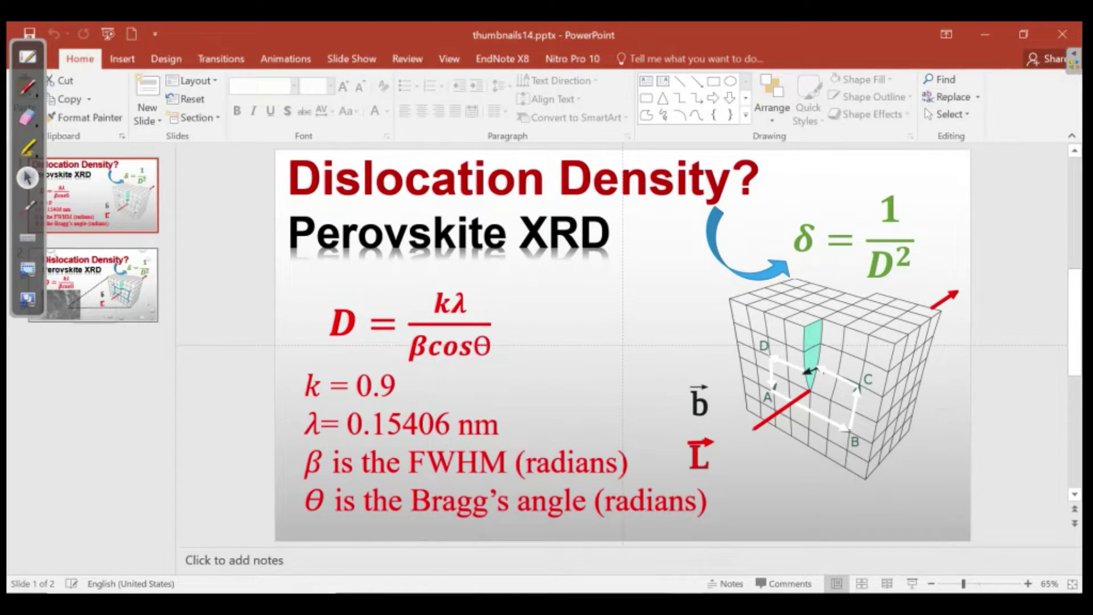
pyautogui.click(97, 287)
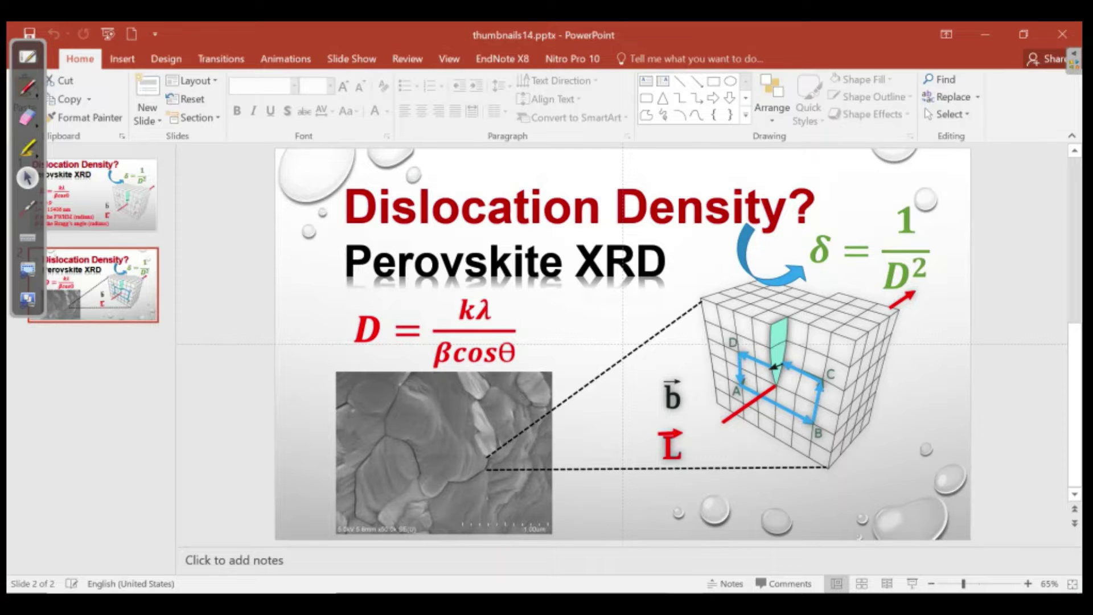
pyautogui.moveTo(576, 263); pyautogui.dragTo(679, 263)
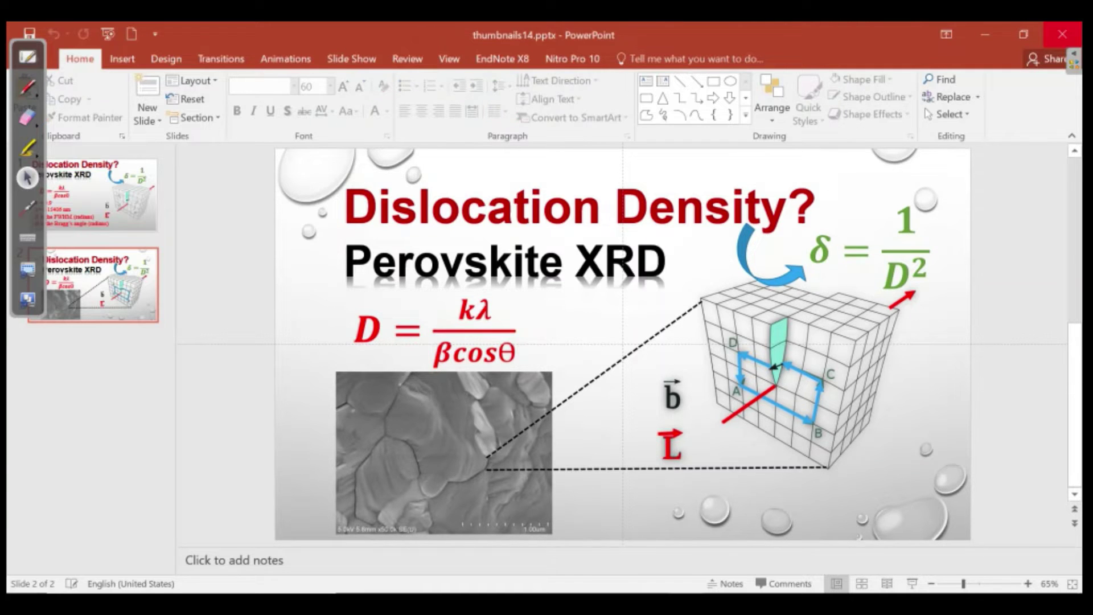
pyautogui.click(985, 34)
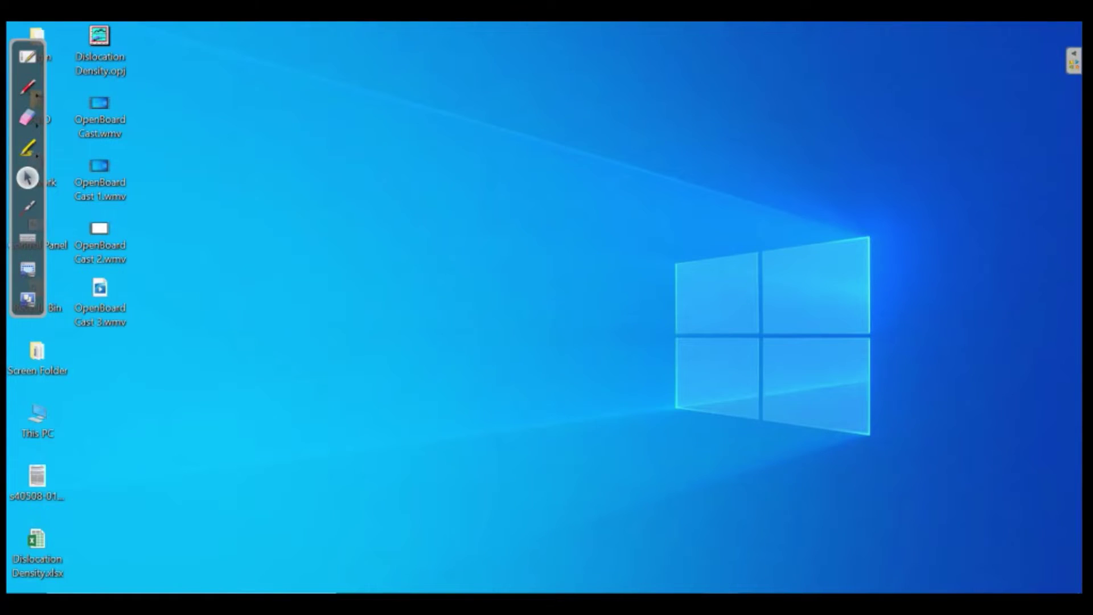
# Switch back to OriginPro and line-plot Book1 column B against column A as Graph1
pyautogui.hotkey('alt', 'Tab')
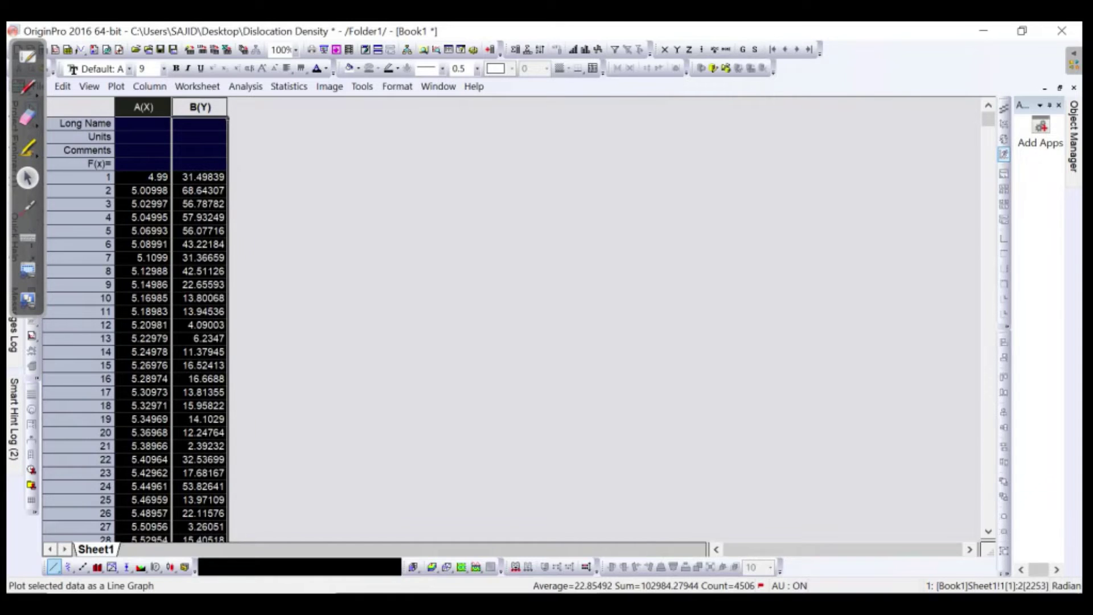
pyautogui.click(54, 568)
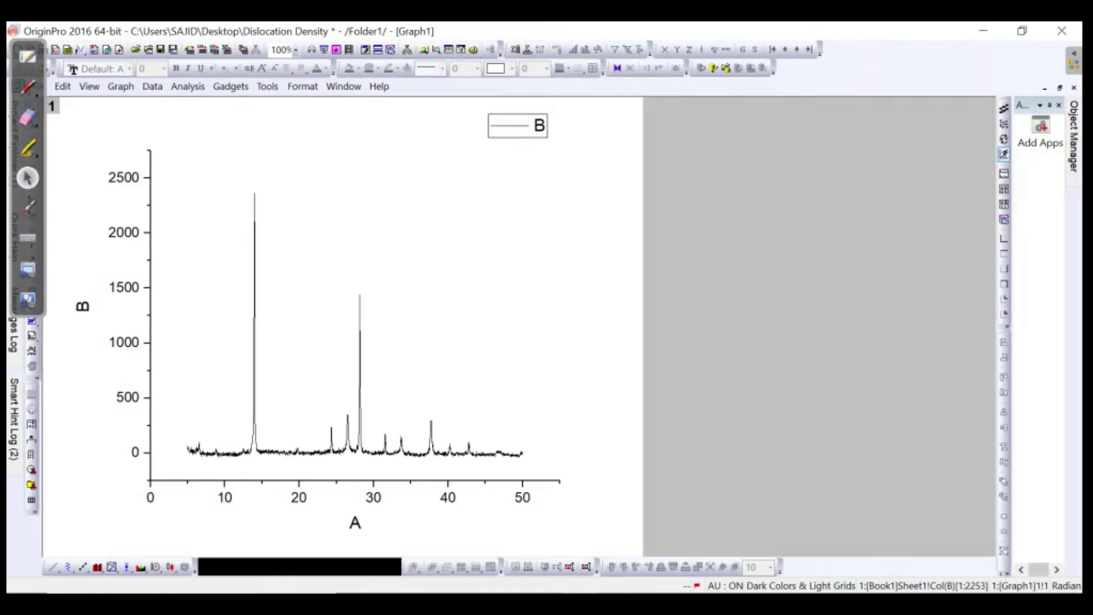
# Rescale Graph1 with the Y axis from 150 to 3000 and the X axis from 10 to 45
pyautogui.doubleClick(124, 342)
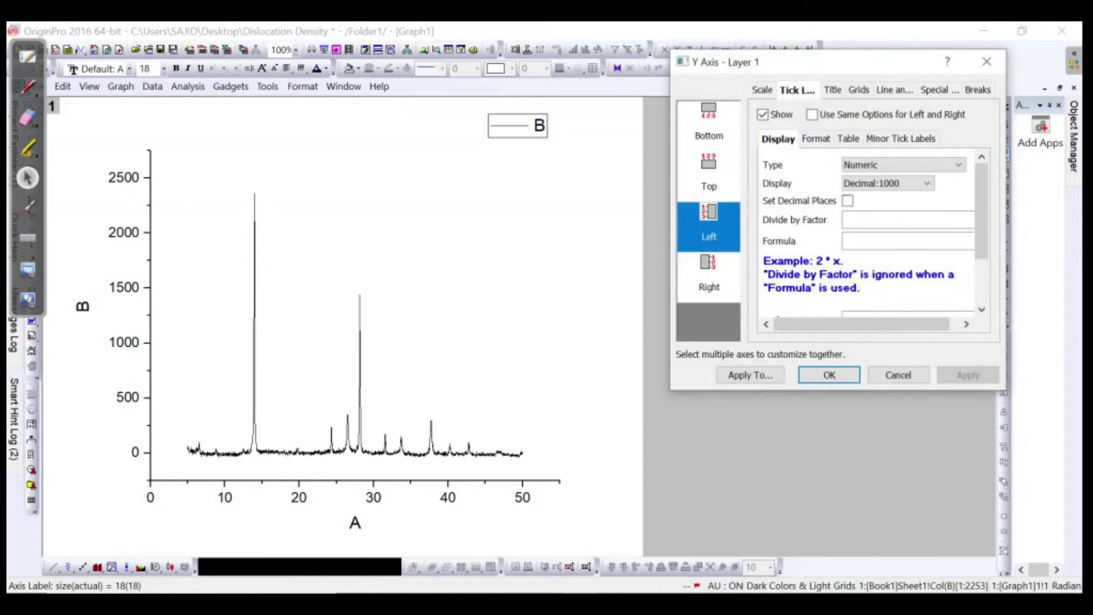
pyautogui.click(762, 90)
pyautogui.moveTo(858, 117); pyautogui.dragTo(840, 117)
pyautogui.write('150')
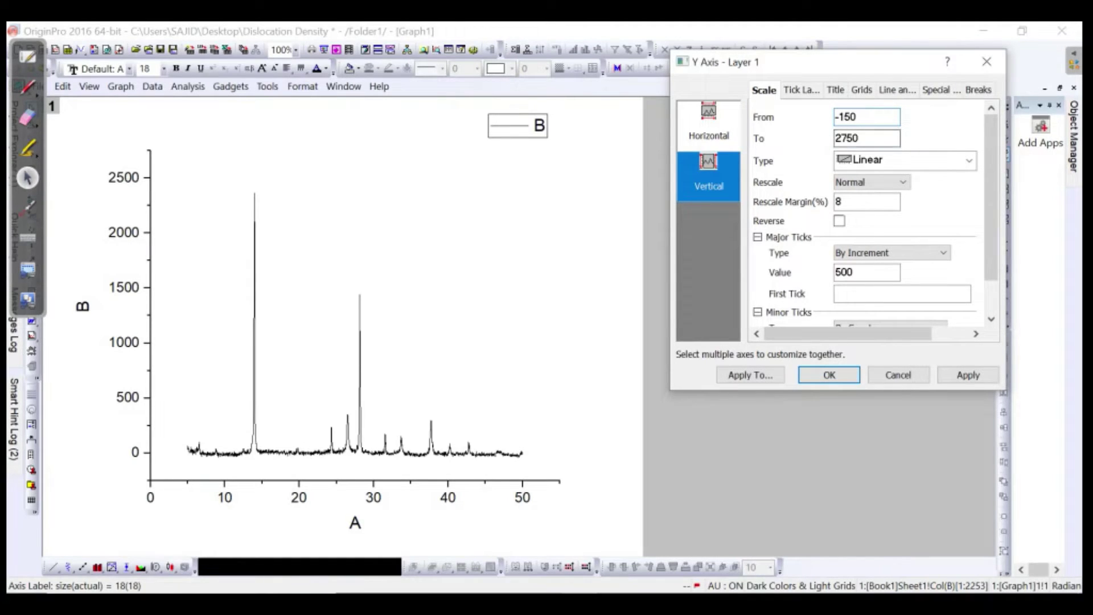
pyautogui.moveTo(858, 138); pyautogui.dragTo(836, 139)
pyautogui.write('3000')
pyautogui.click(709, 122)
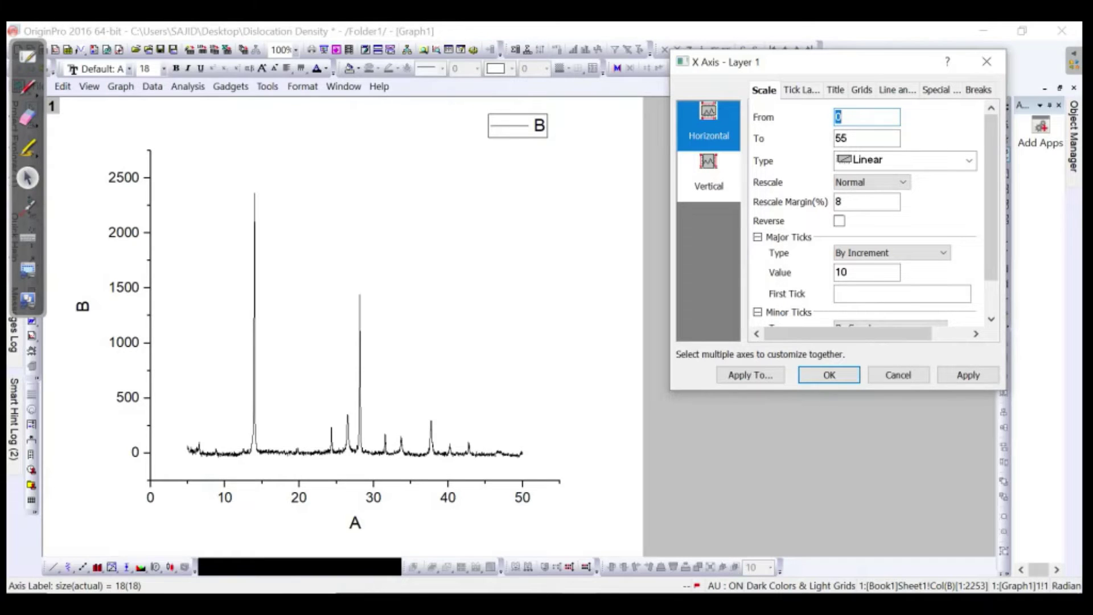
pyautogui.write('10')
pyautogui.press('Tab')
pyautogui.write('45')
pyautogui.click(968, 375)
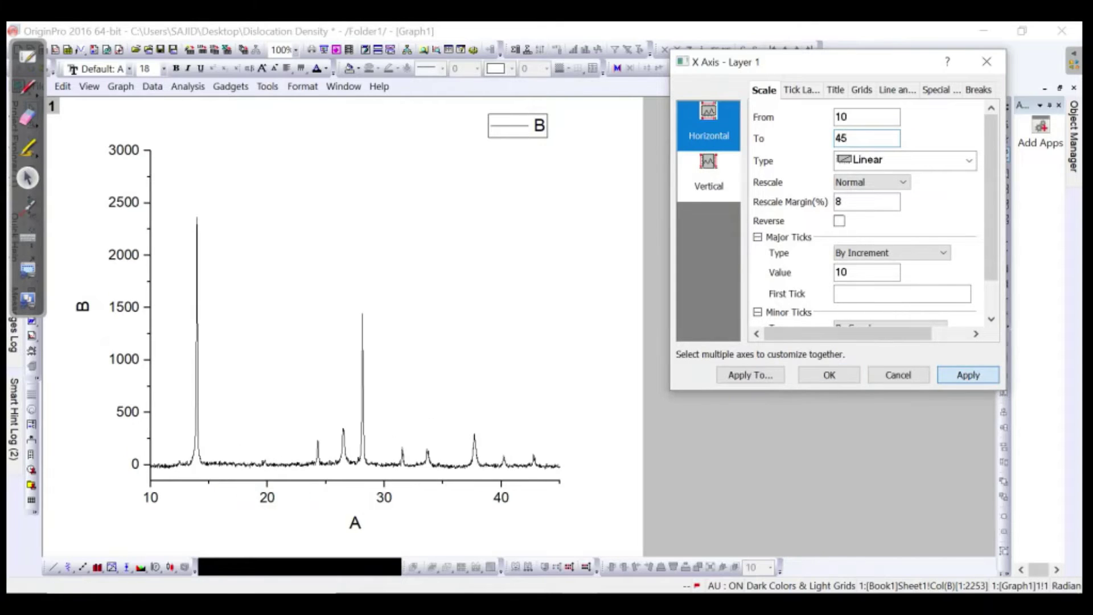
# Close the axis dialog and give the XRD curve a line width of 2
pyautogui.click(830, 374)
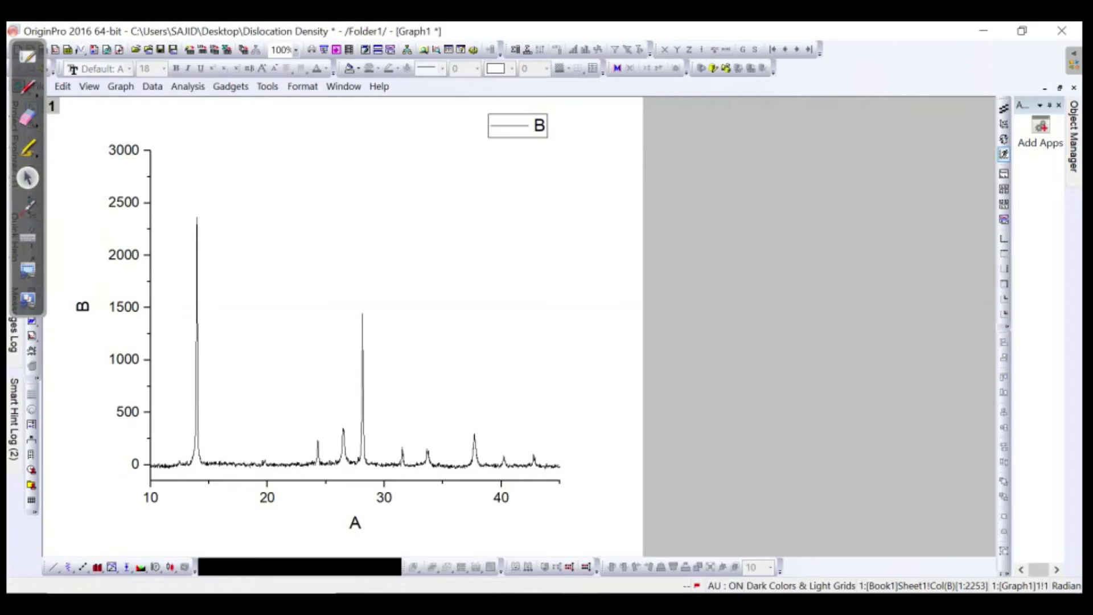
pyautogui.click(363, 393)
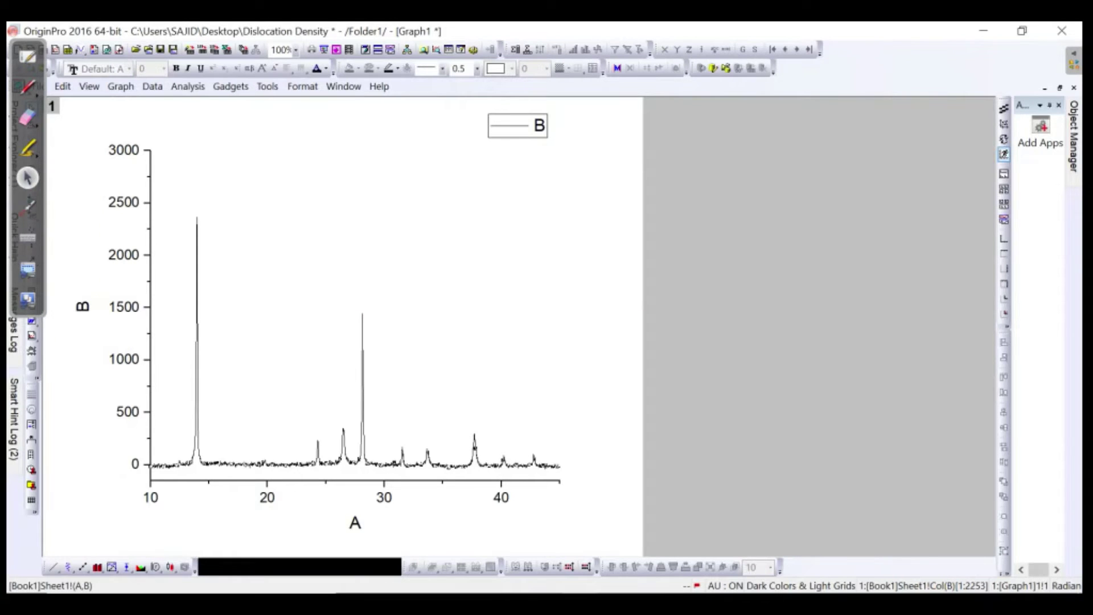
pyautogui.click(477, 68)
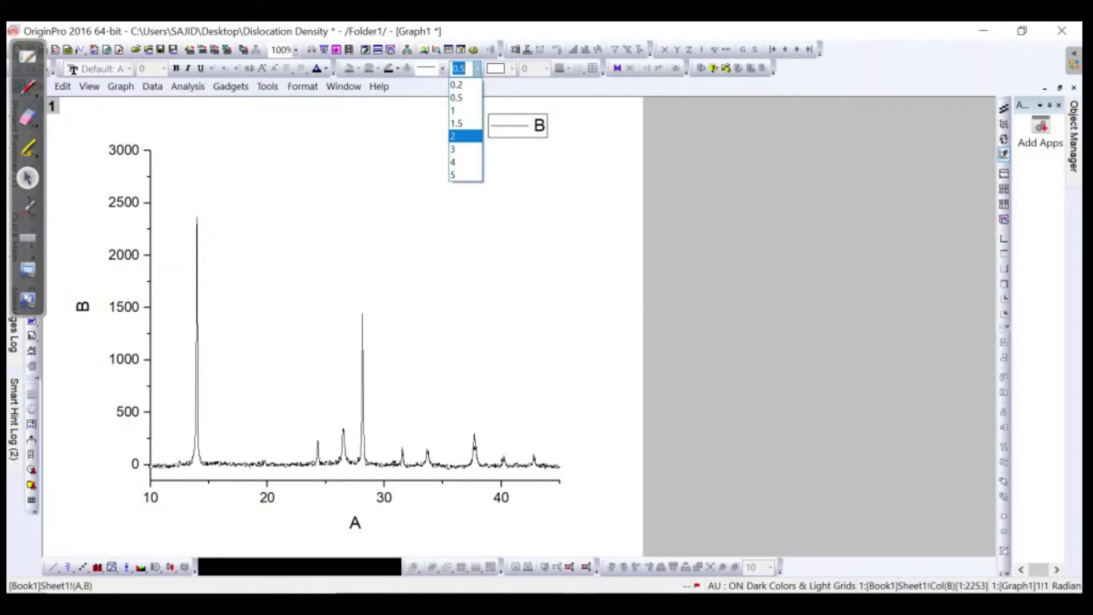
pyautogui.click(461, 136)
pyautogui.click(449, 219)
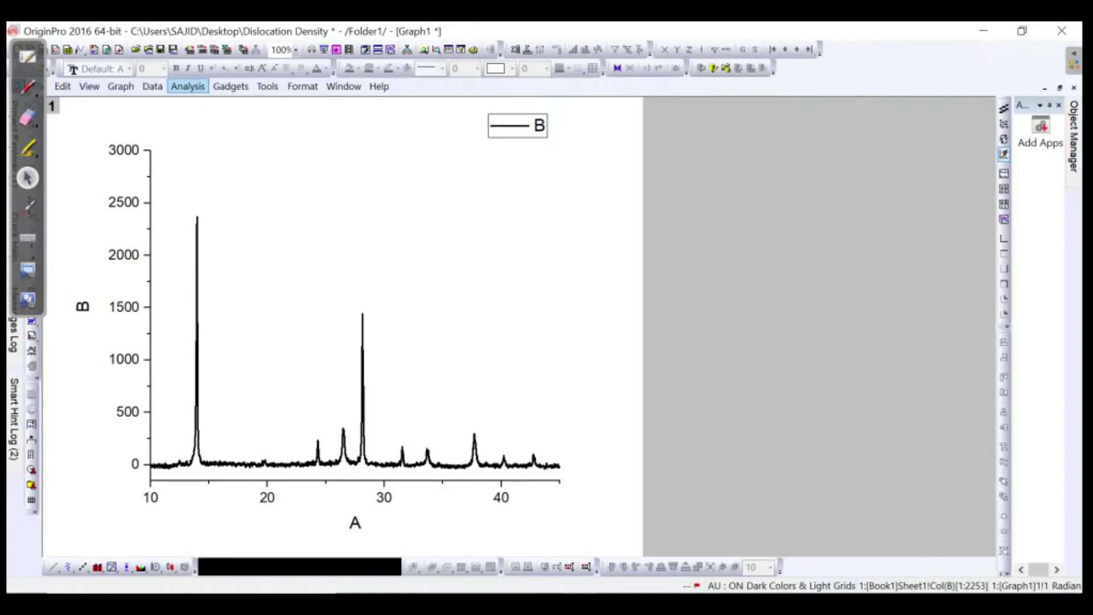
# Start a Gauss Multiple Peak Fit on column B via Analysis > Peaks and Baseline
pyautogui.click(188, 86)
pyautogui.moveTo(228, 181)
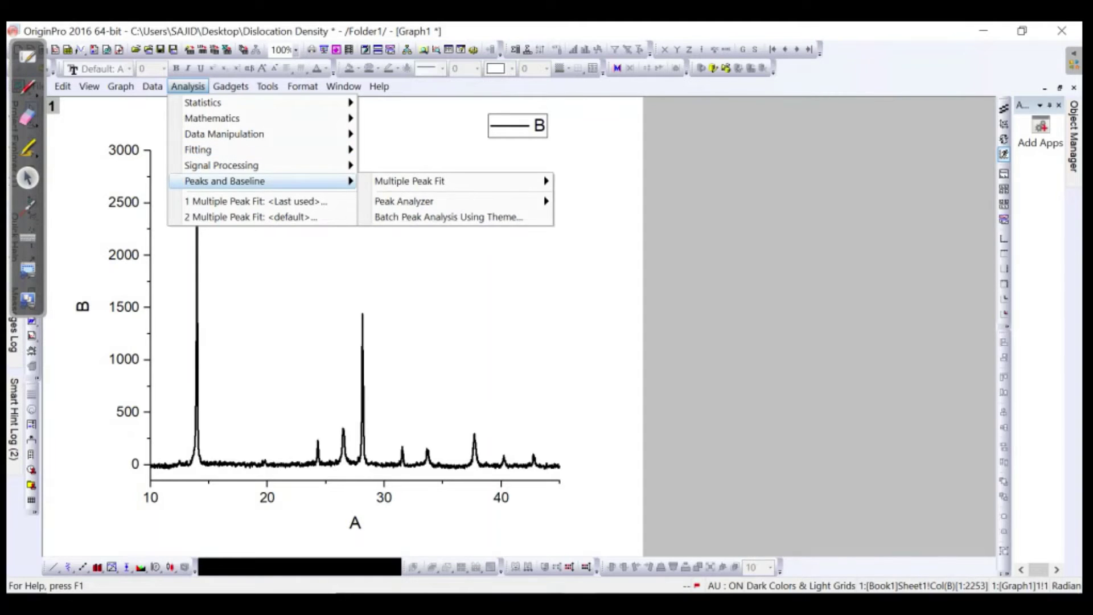
pyautogui.moveTo(410, 182)
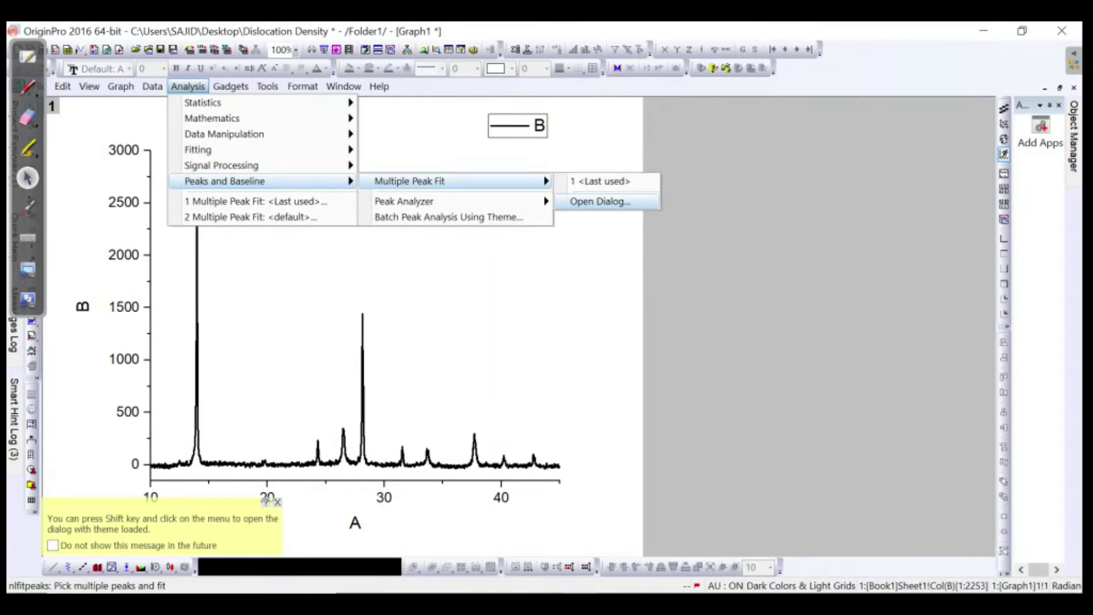
pyautogui.click(601, 202)
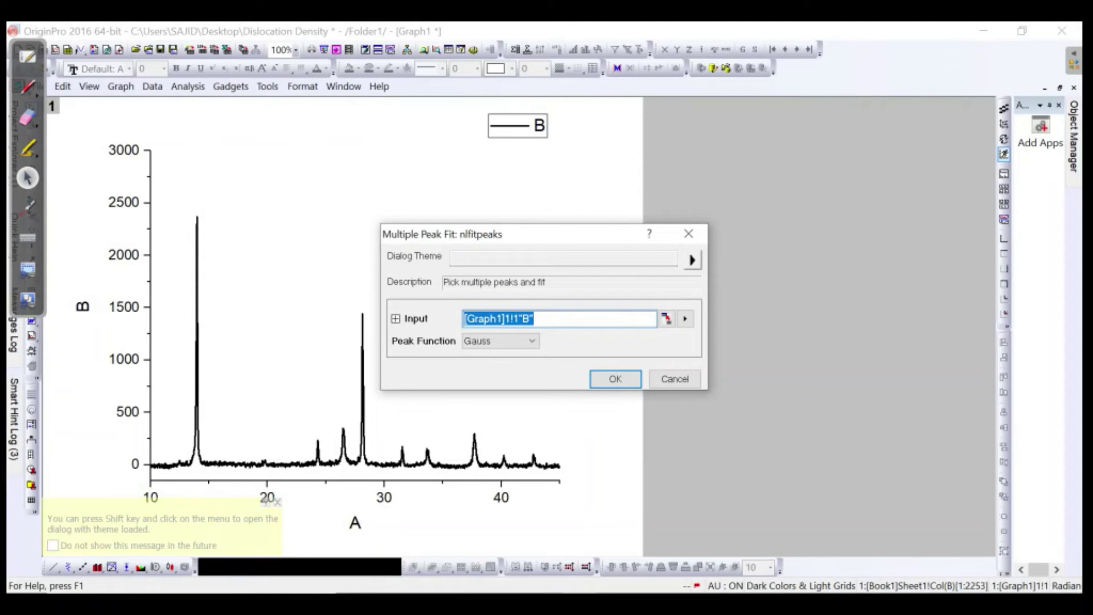
pyautogui.press('Return')
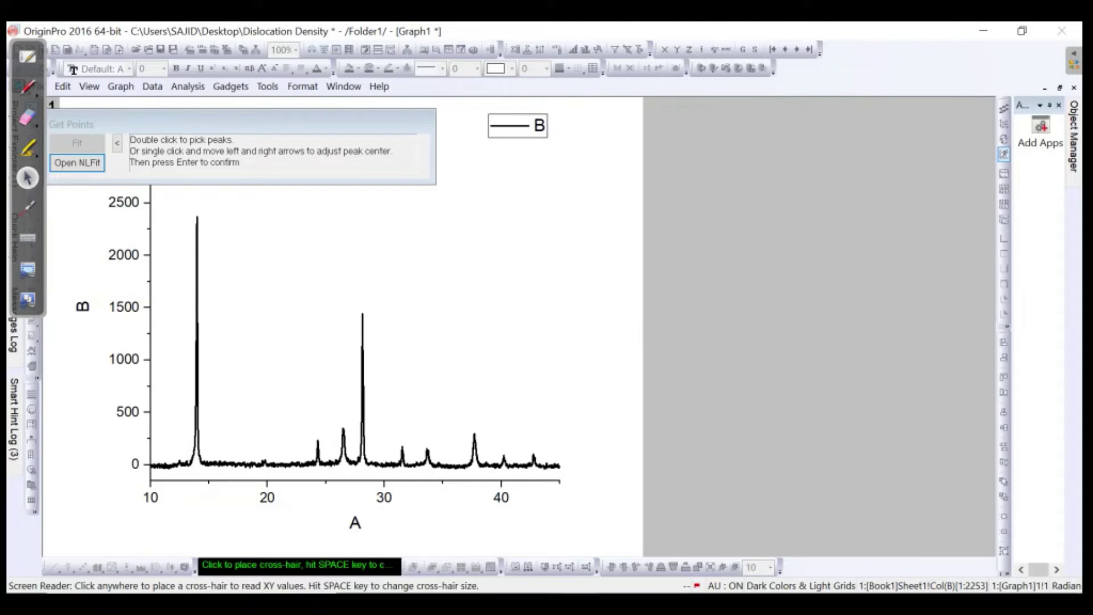
# Pick the nine XRD peaks from about 14° to 42.7° and open the Gauss NLFit dialog
pyautogui.doubleClick(197, 358)
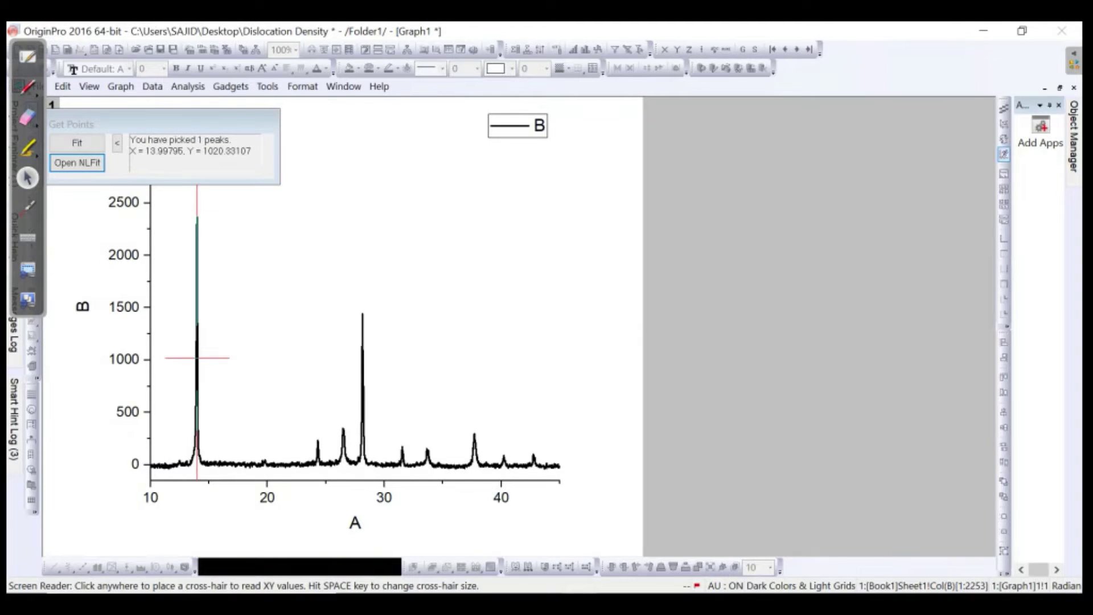
pyautogui.doubleClick(317, 450)
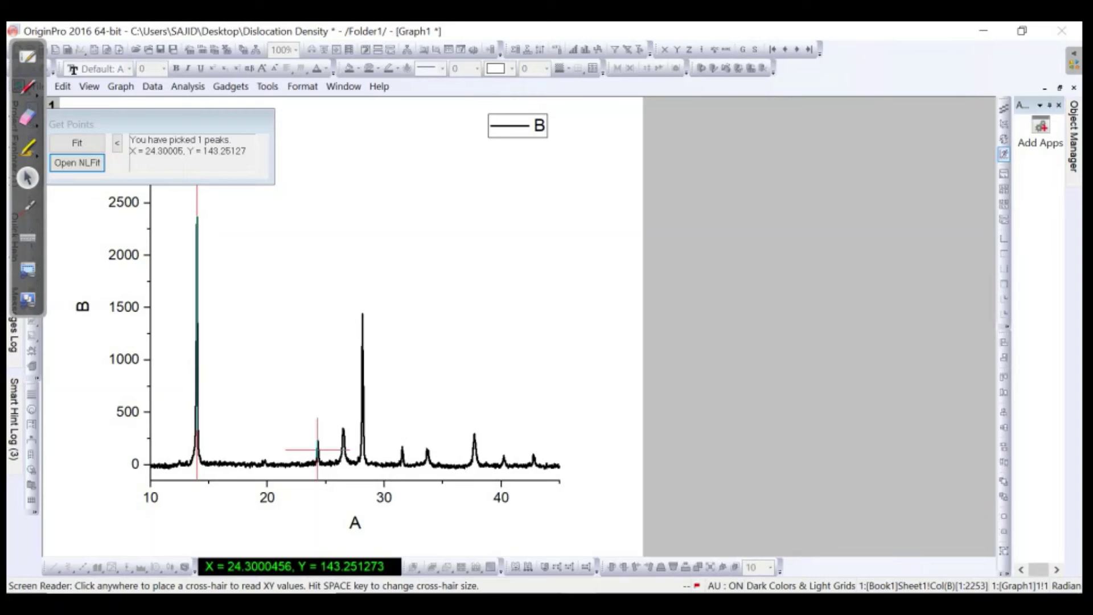
pyautogui.doubleClick(342, 436)
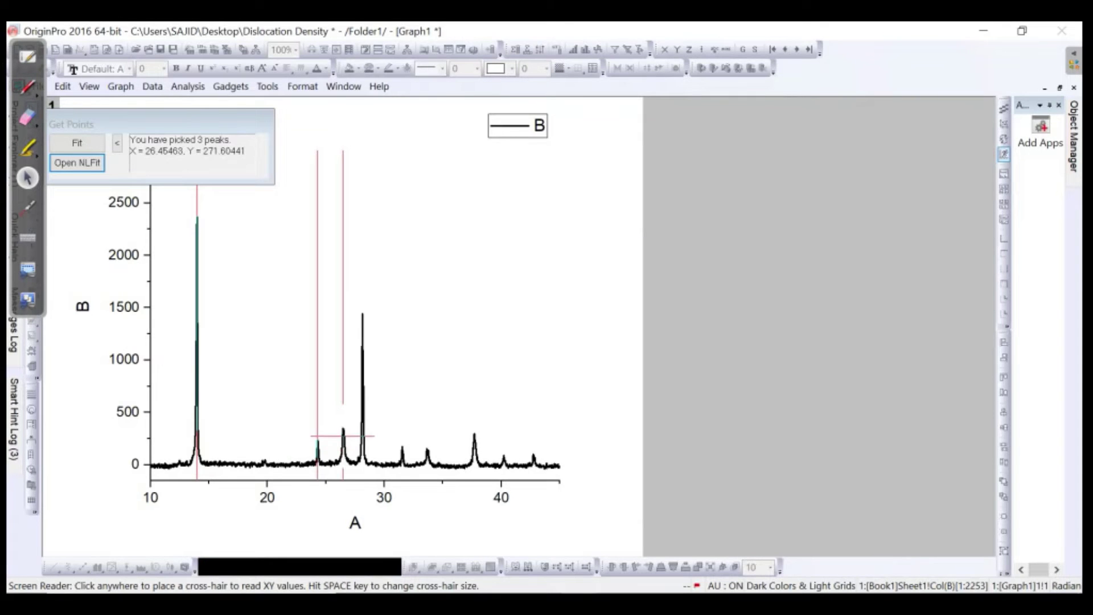
pyautogui.doubleClick(362, 394)
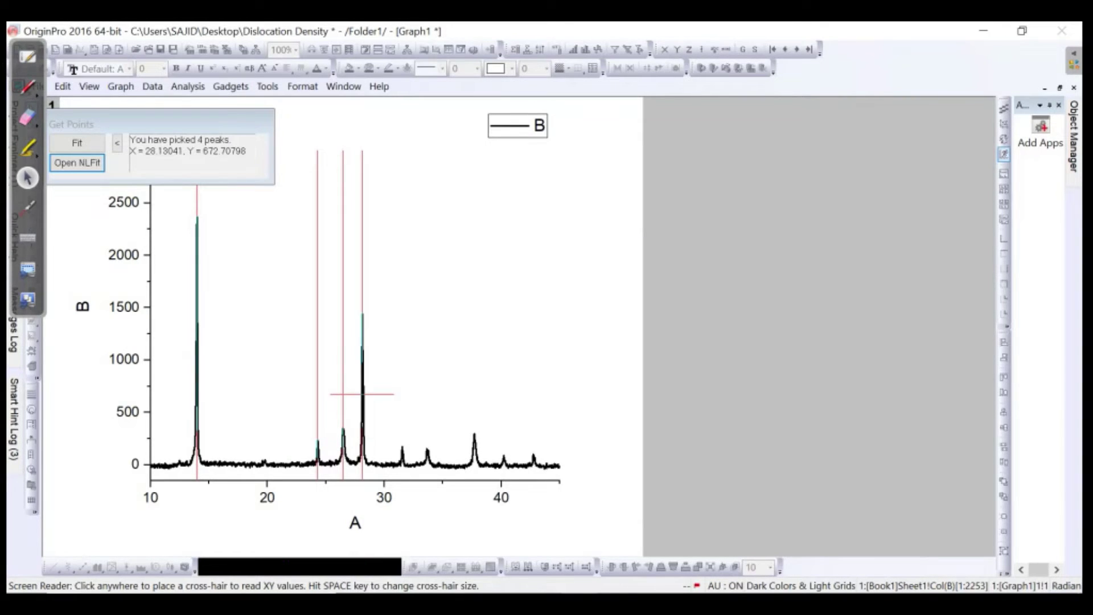
pyautogui.doubleClick(403, 455)
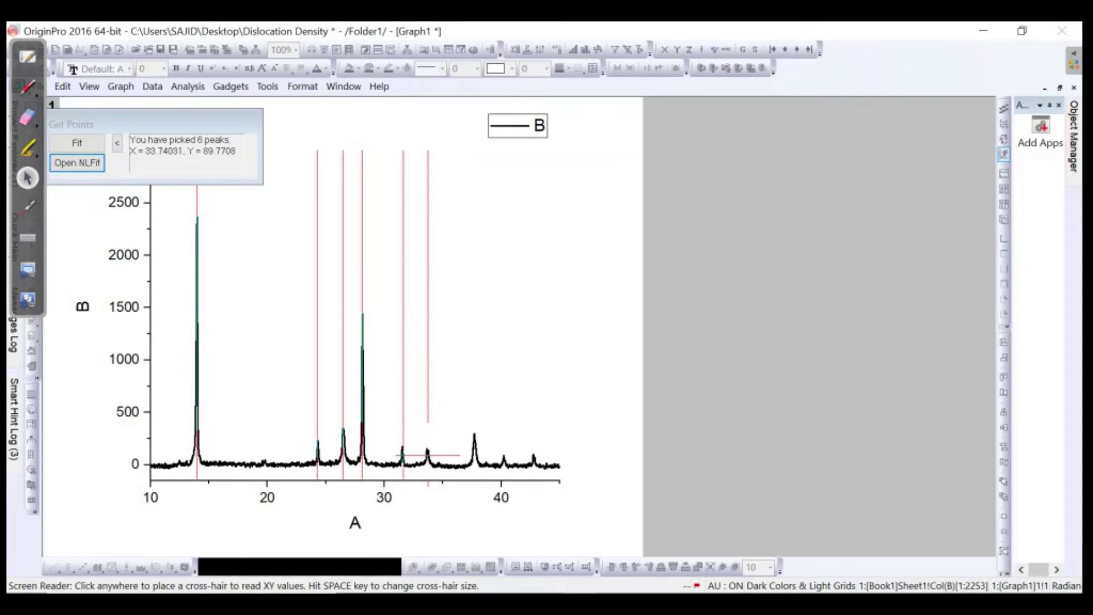
pyautogui.click(475, 439)
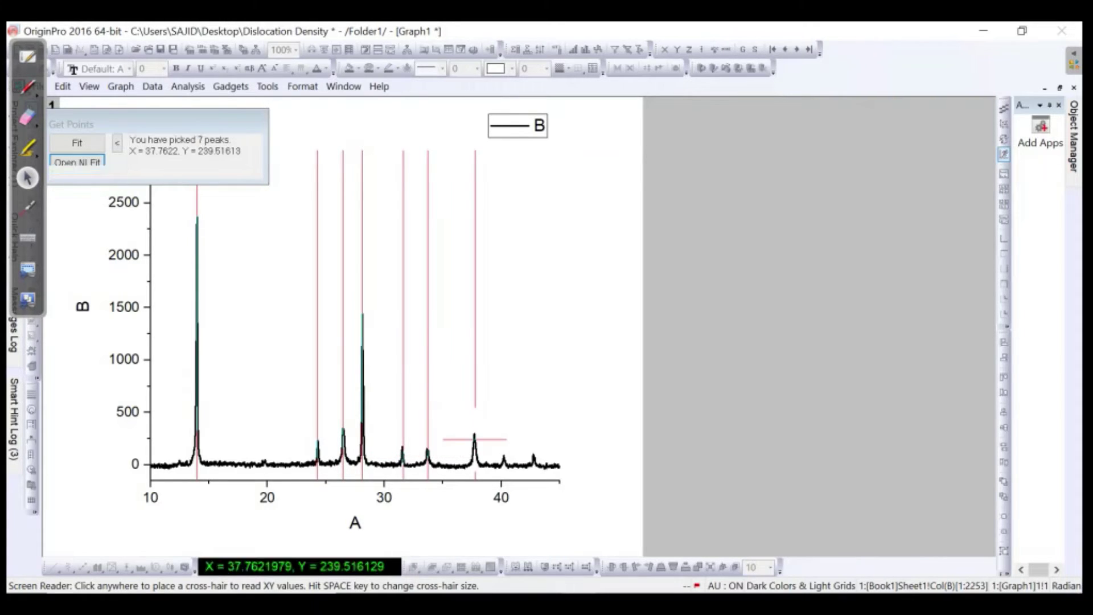
pyautogui.click(504, 459)
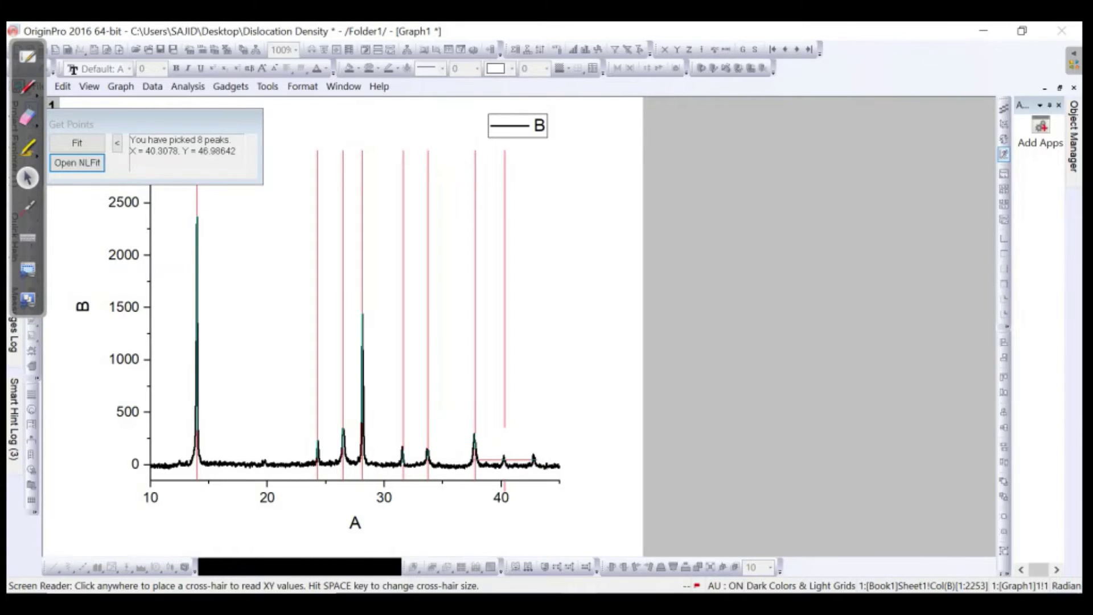
pyautogui.click(533, 460)
pyautogui.click(78, 164)
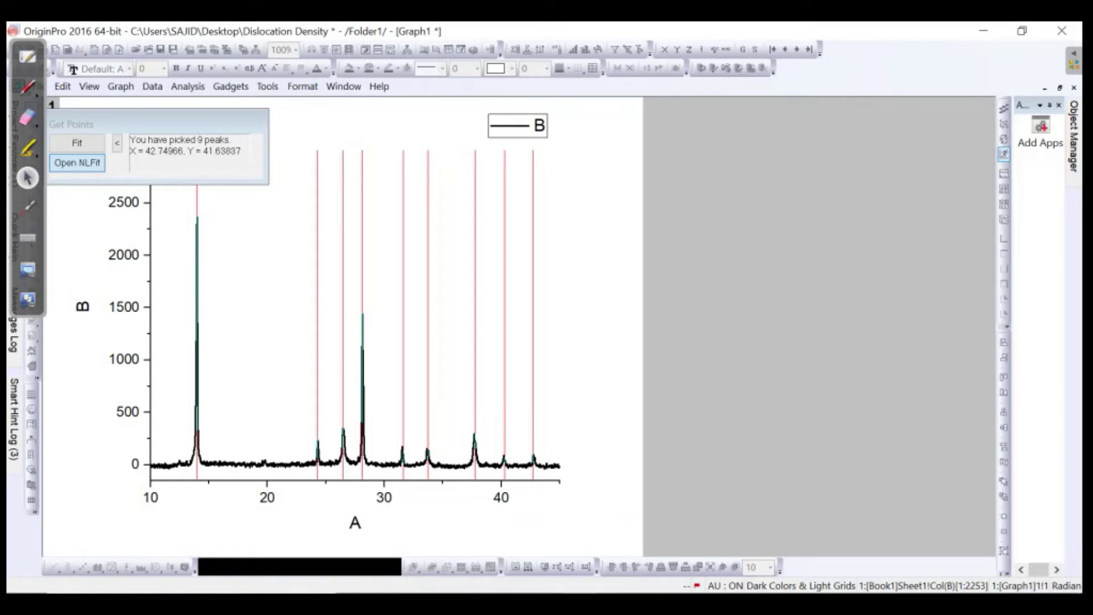
pyautogui.press('Return')
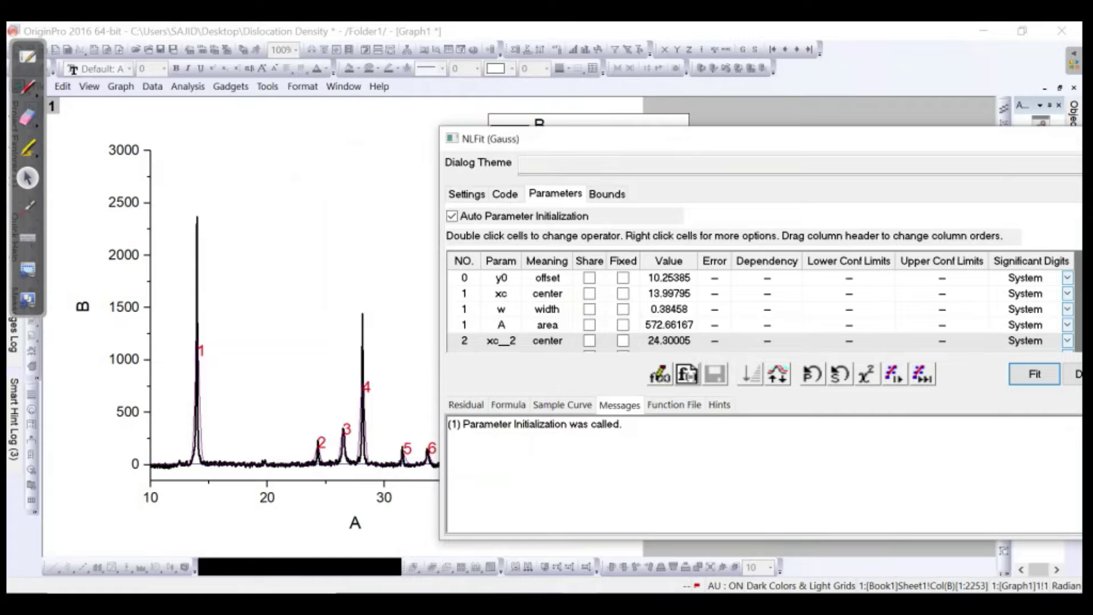
# Iterate the Gauss fit to convergence, accept it, and restore the Graph1 window
pyautogui.click(921, 374)
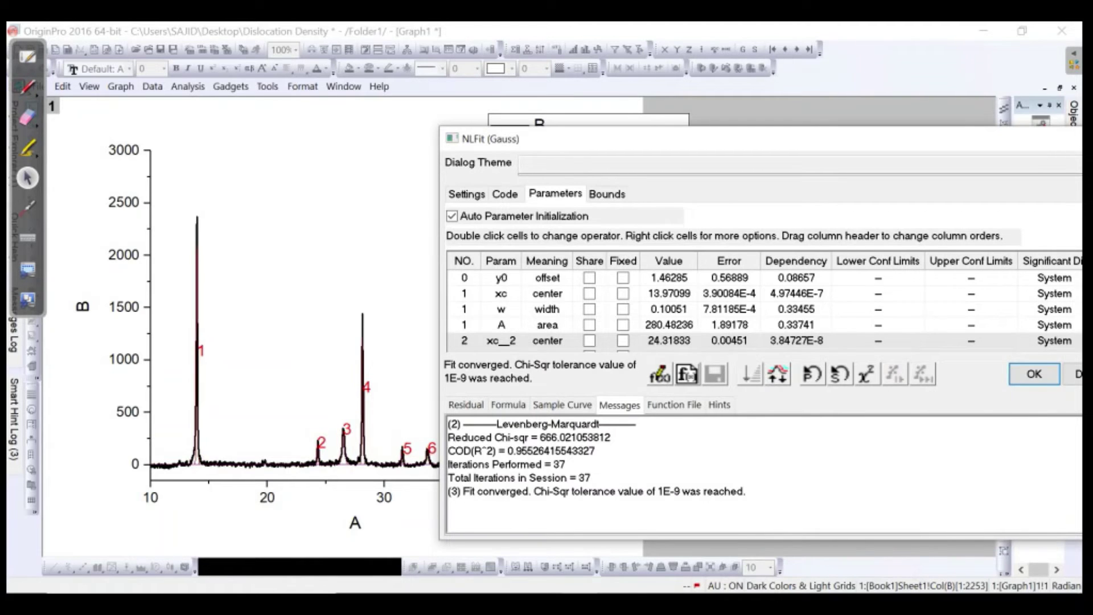
pyautogui.moveTo(797, 139); pyautogui.dragTo(656, 119)
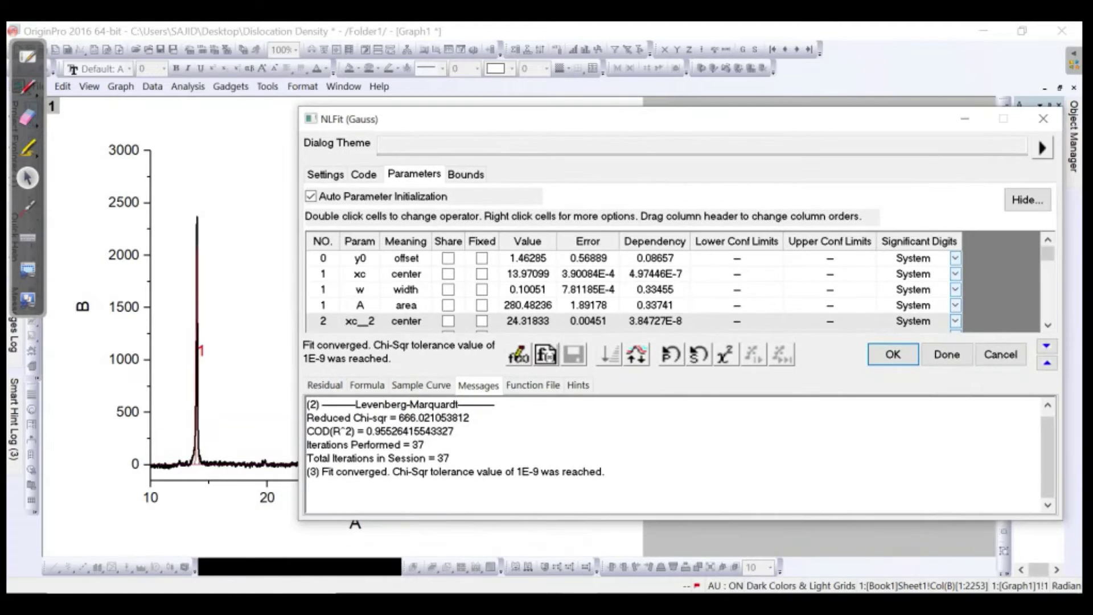
pyautogui.click(947, 355)
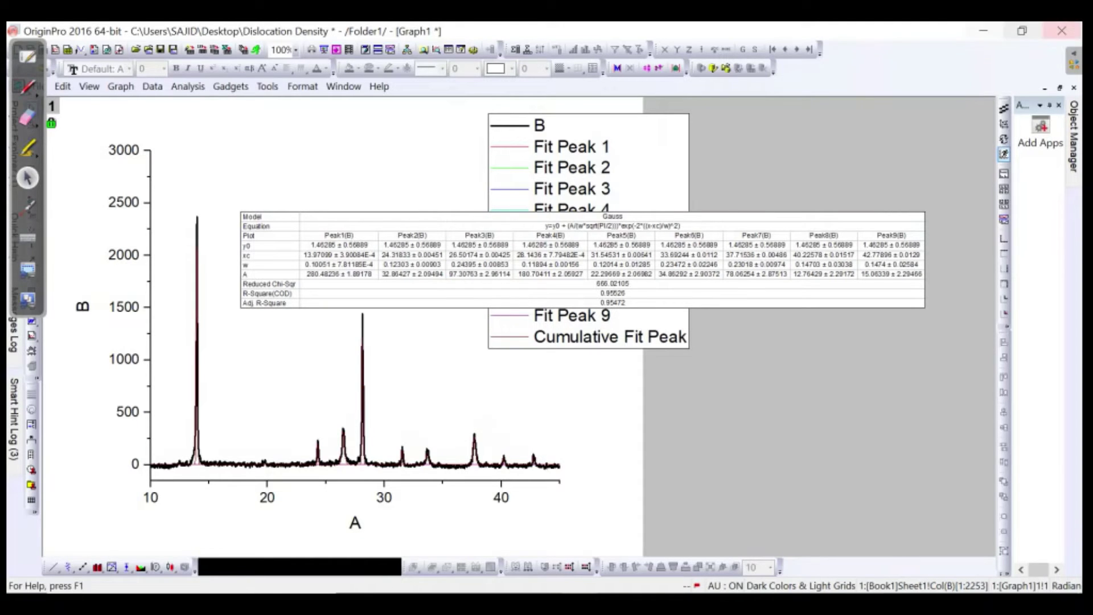
pyautogui.click(1059, 87)
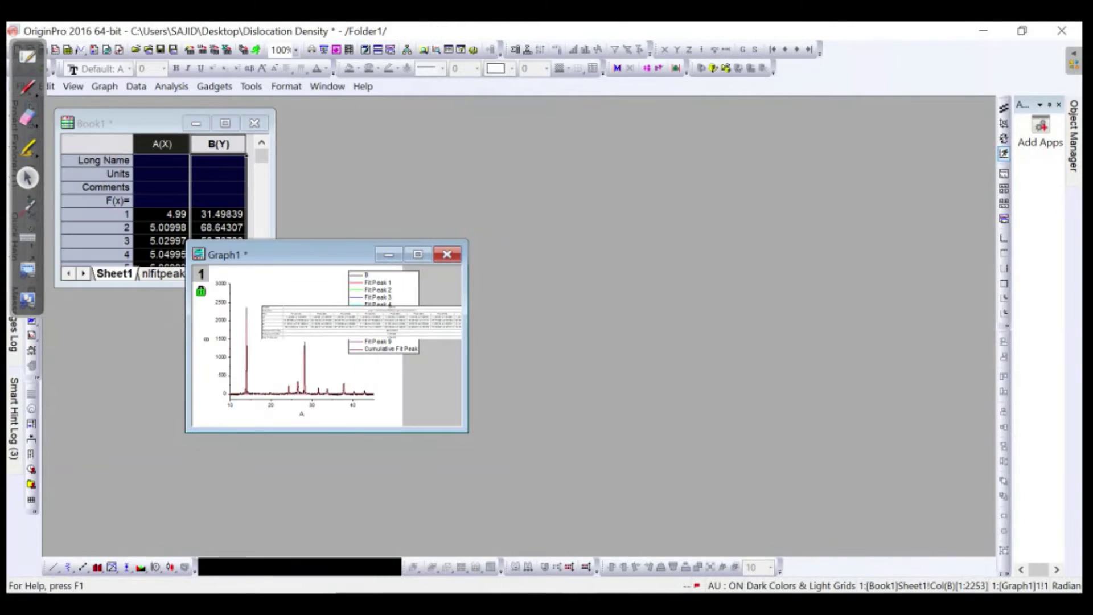
# Copy the xc peak centres of Peak1–9 from the nlfitpeaks1 Summary and switch to Excel
pyautogui.click(224, 123)
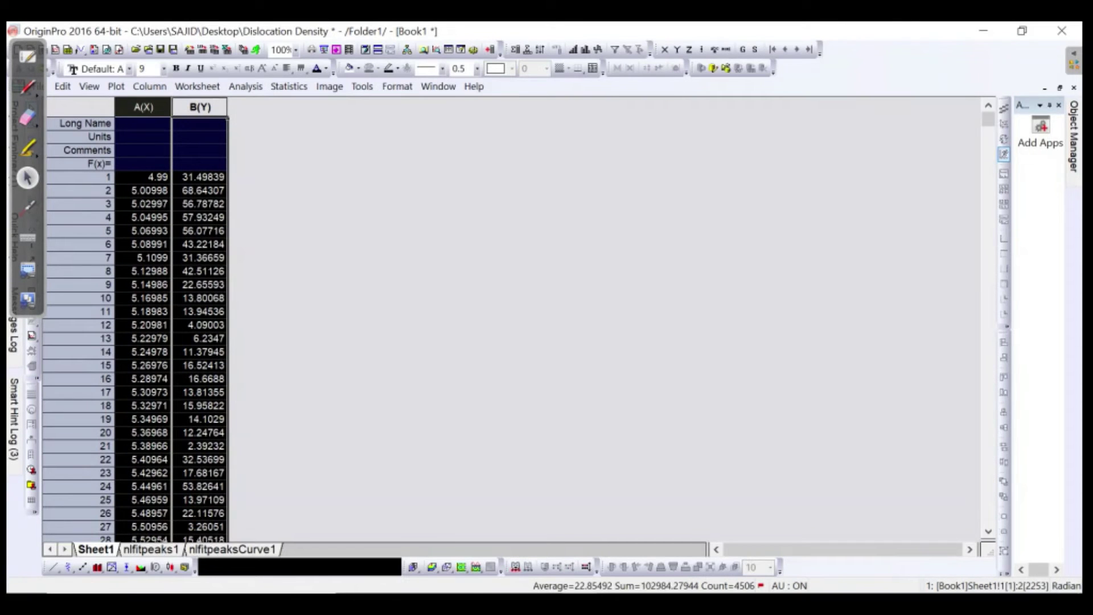
pyautogui.click(151, 549)
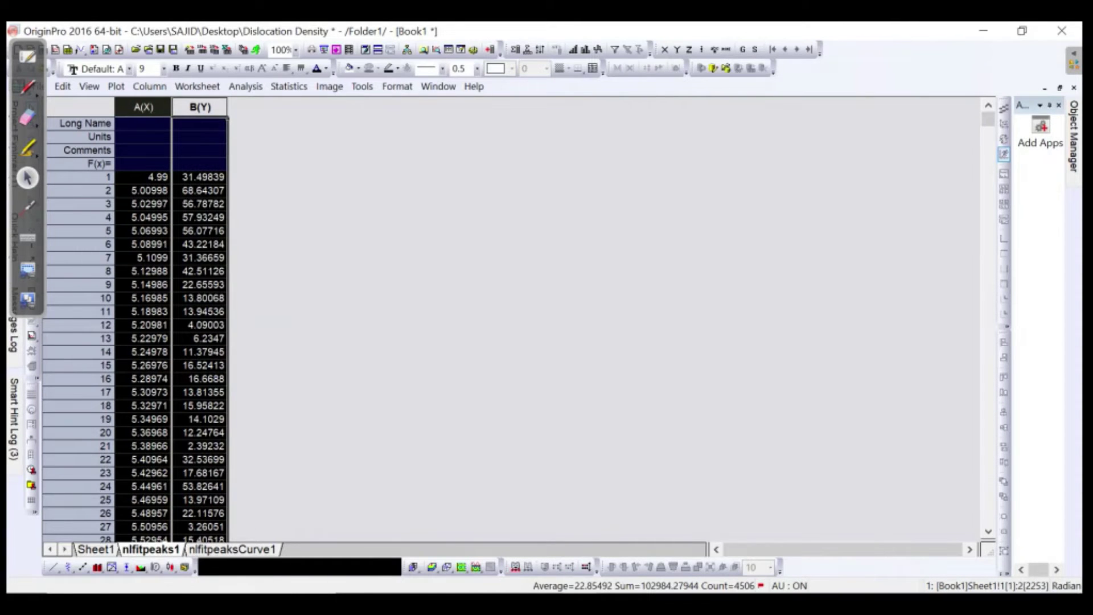
pyautogui.scroll(-4, 285, 319)
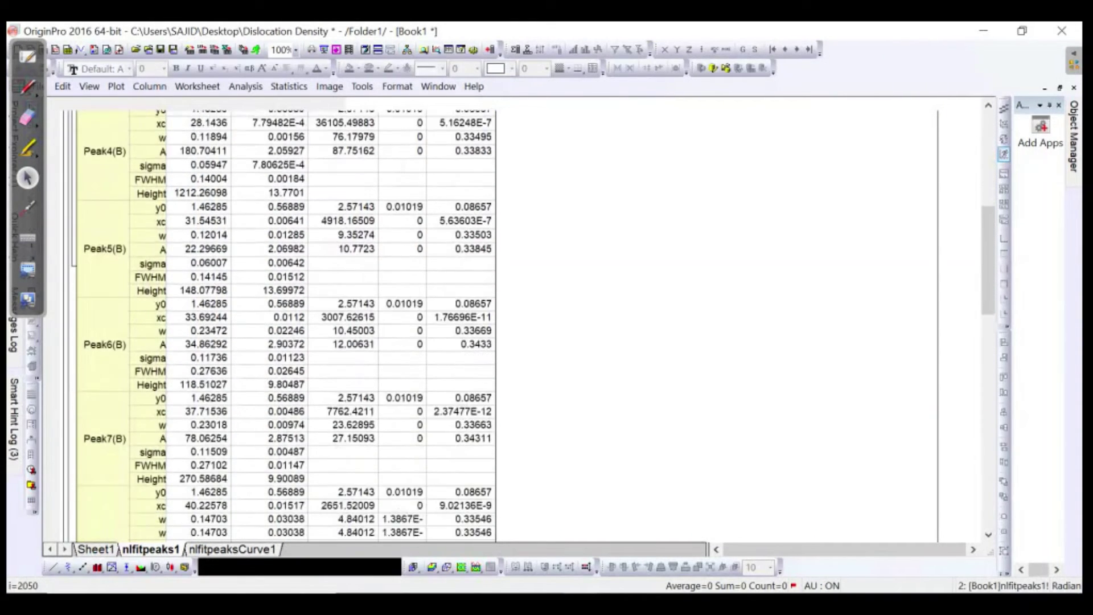
pyautogui.scroll(-2, 285, 319)
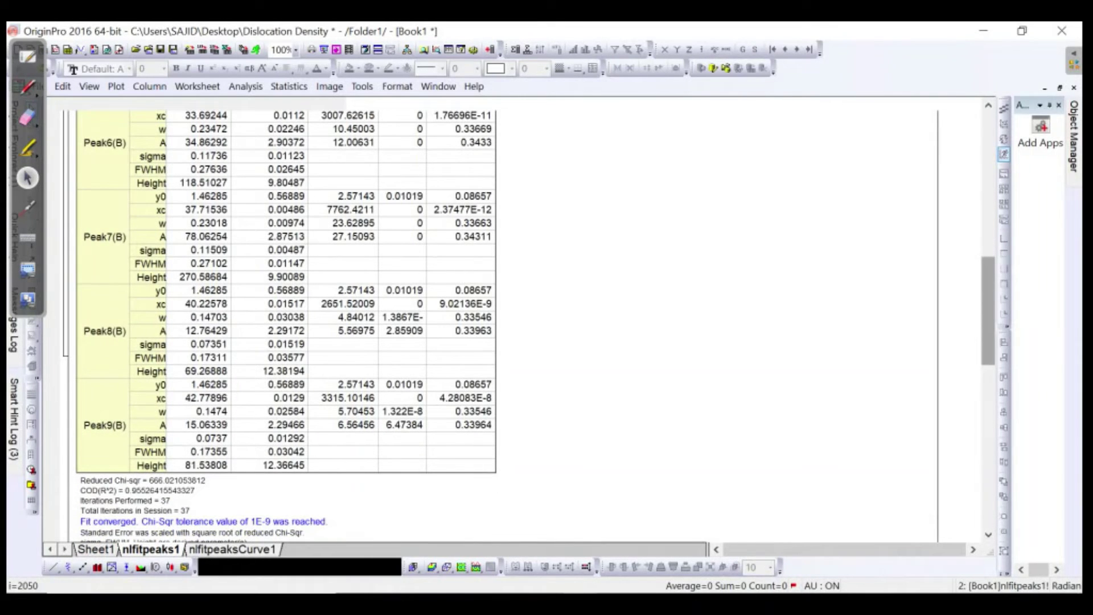
pyautogui.scroll(-10, 285, 319)
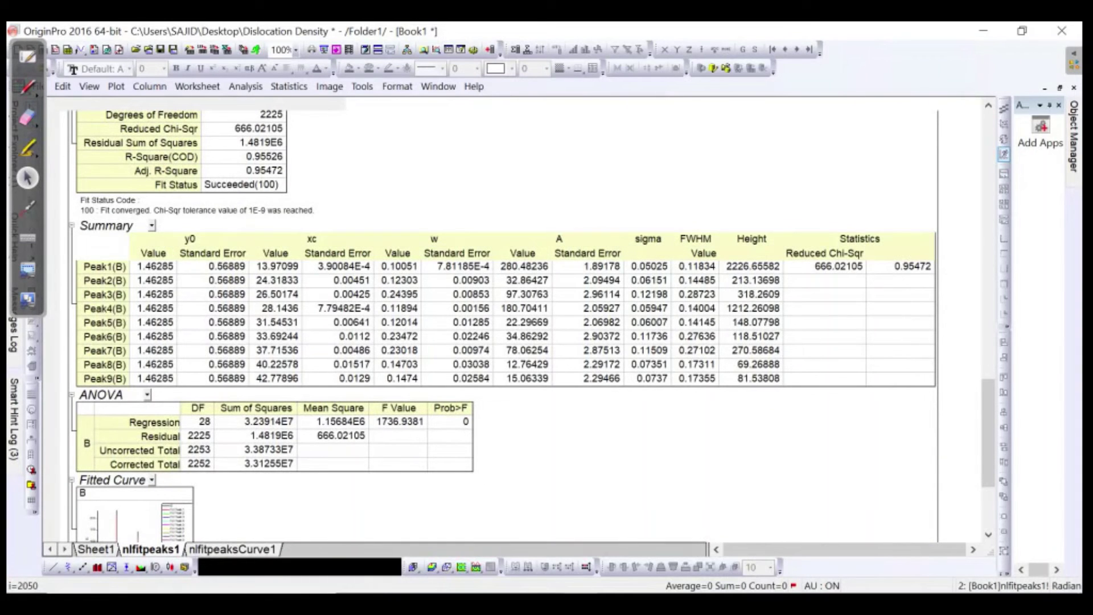
pyautogui.moveTo(276, 266); pyautogui.dragTo(276, 378)
pyautogui.hotkey('ctrl', 'c')
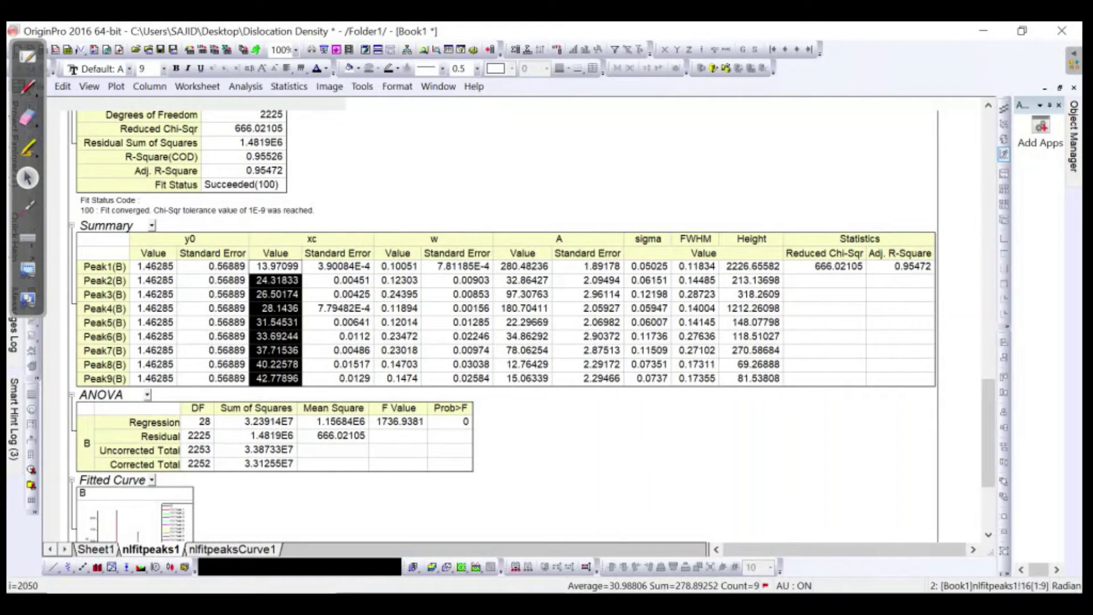
pyautogui.hotkey('alt', 'Tab')
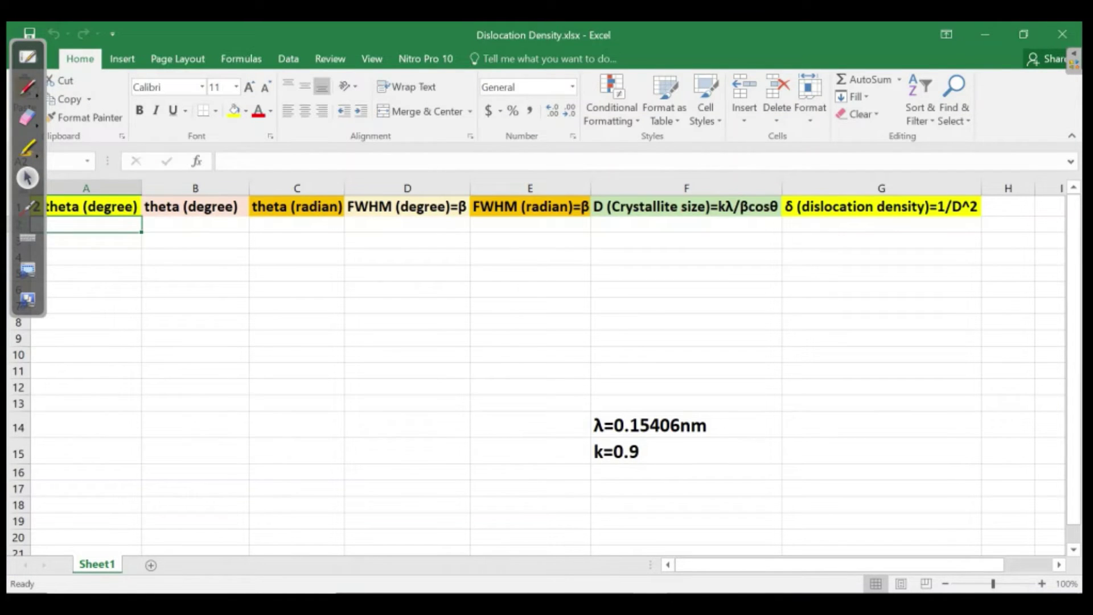
# Paste the nine peak centres, 13.97099 to 42.77896, into the 2 theta column from A2
pyautogui.moveTo(28, 57); pyautogui.dragTo(28, 515)
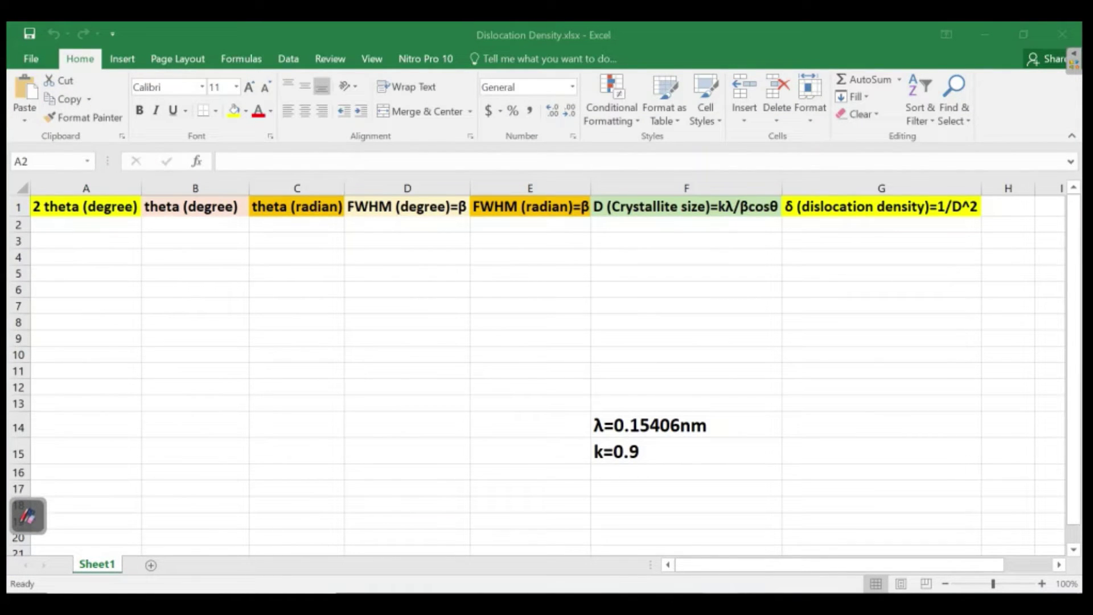
pyautogui.click(86, 224)
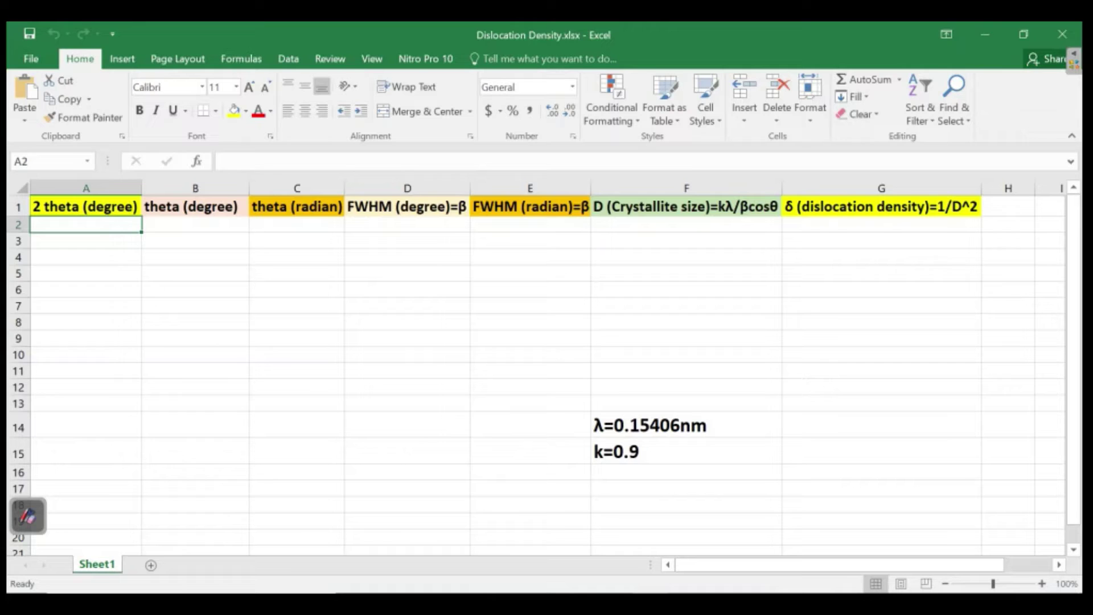
pyautogui.hotkey('ctrl', 'v')
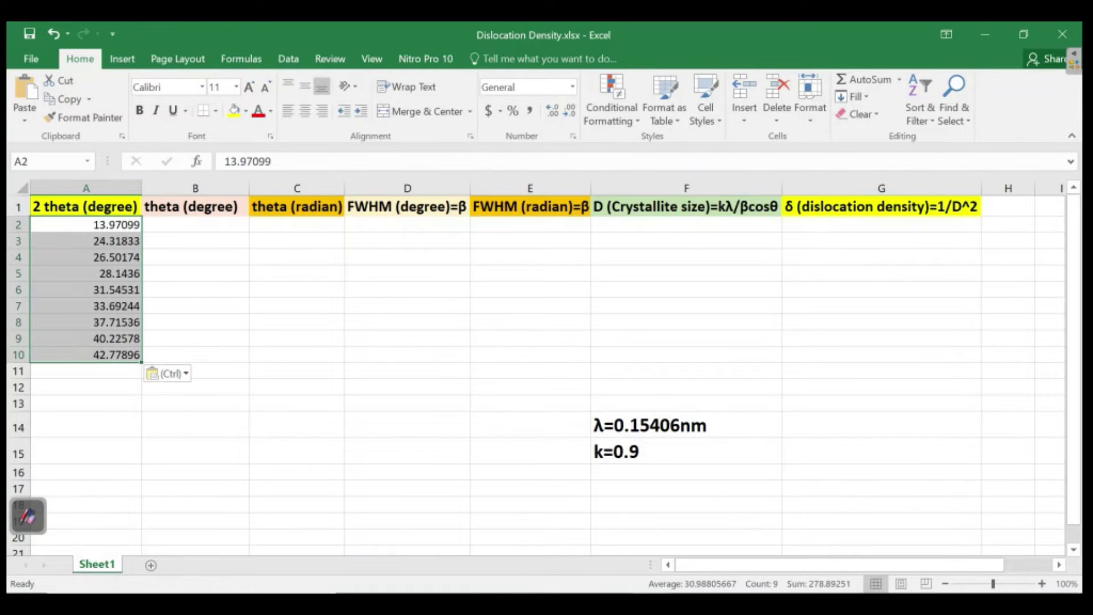
pyautogui.click(195, 224)
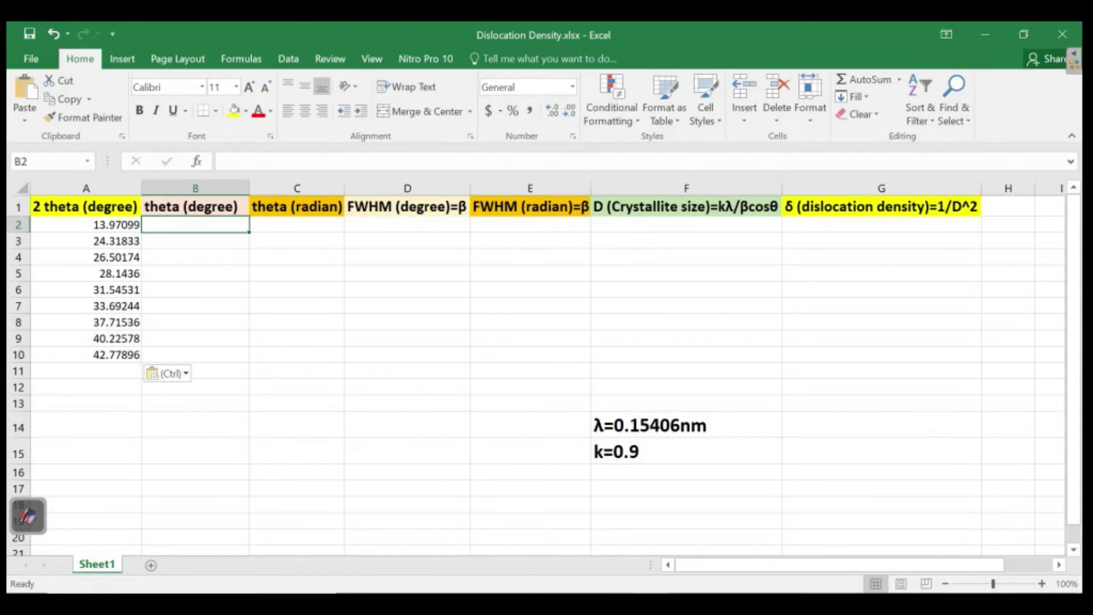
pyautogui.click(407, 225)
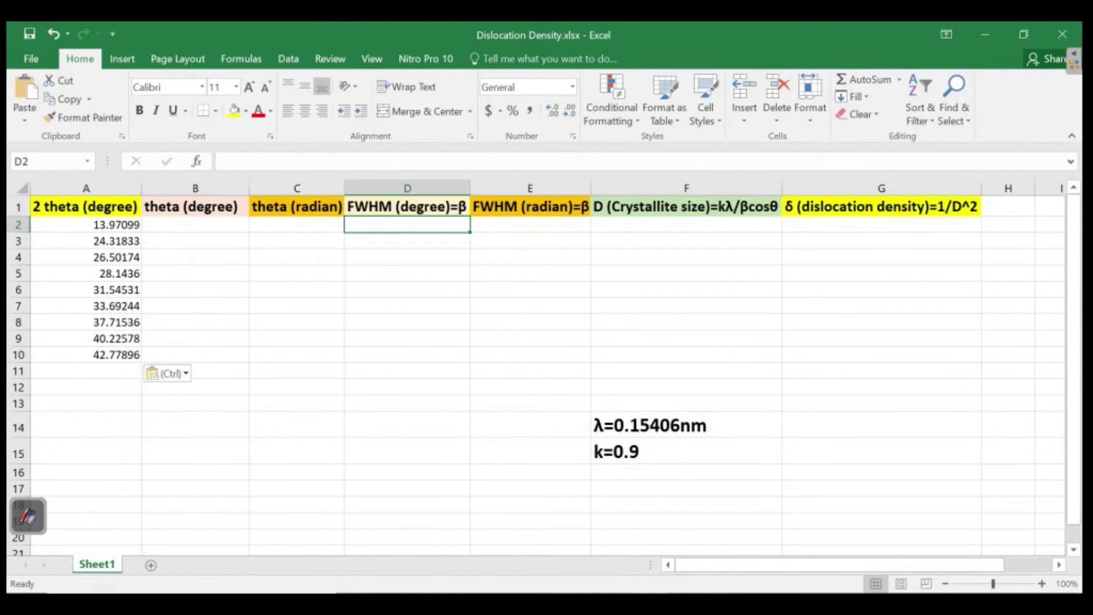
# Copy the FWHM values of Peak1–Peak9 from the nlfitpeaks1 fit summary, then return to Excel
pyautogui.hotkey('alt', 'Tab')
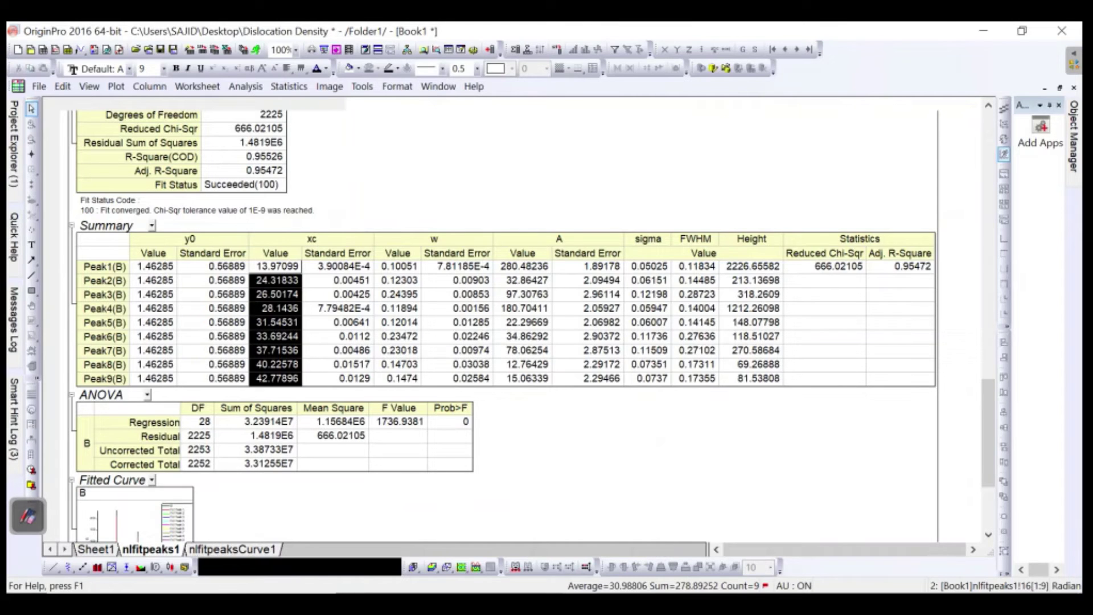
pyautogui.moveTo(696, 266); pyautogui.dragTo(696, 378)
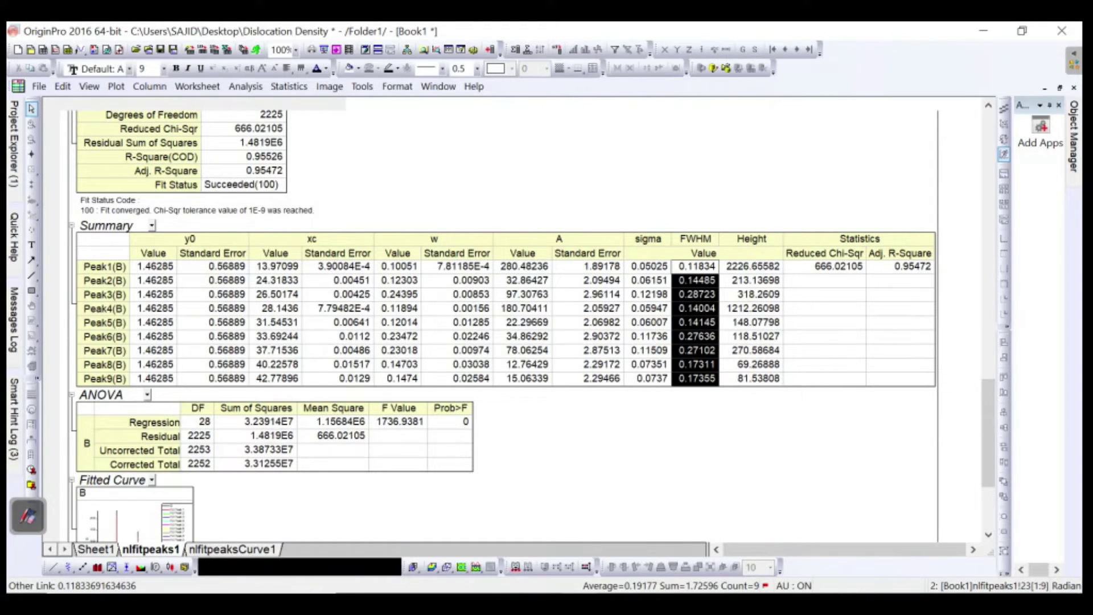
pyautogui.hotkey('ctrl', 'c')
pyautogui.hotkey('alt', 'Tab')
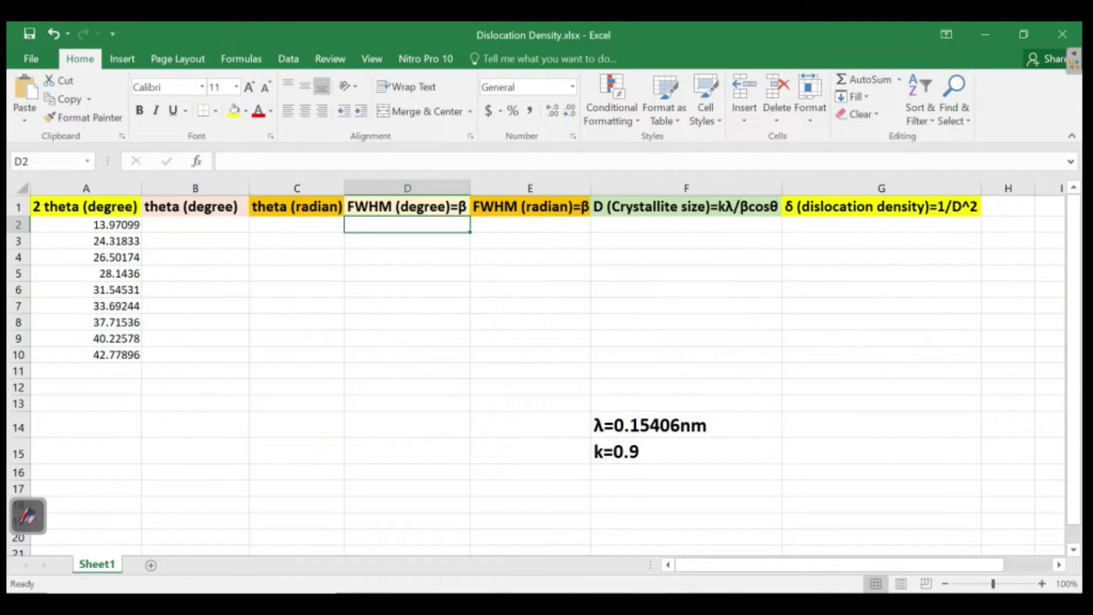
# Paste the nine FWHM values (0.11834–0.17355) into column D from D2, then switch to PowerPoint
pyautogui.hotkey('ctrl', 'v')
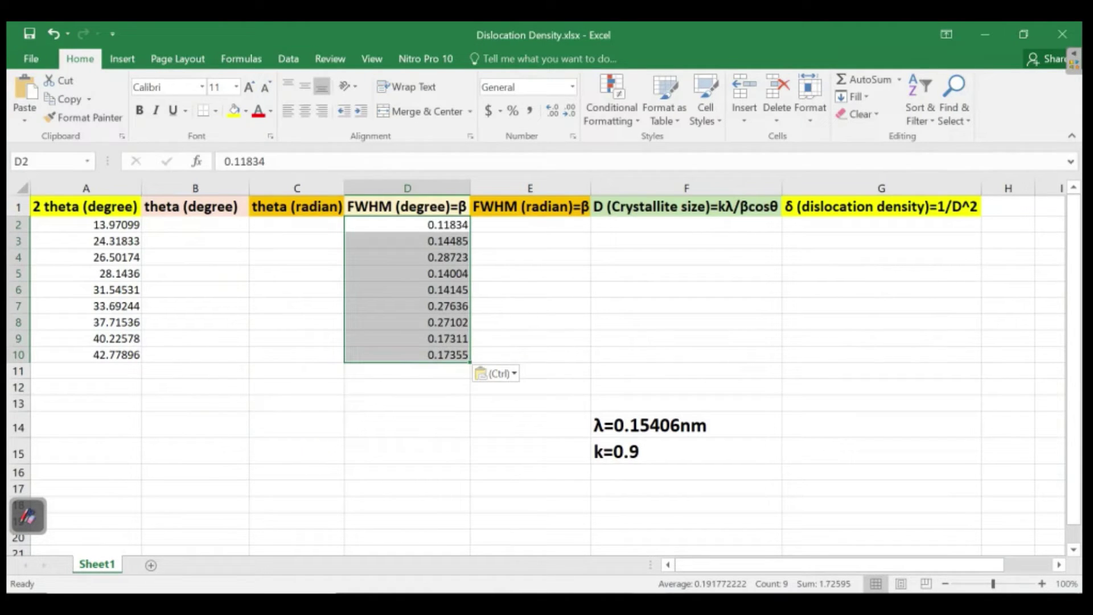
pyautogui.click(530, 225)
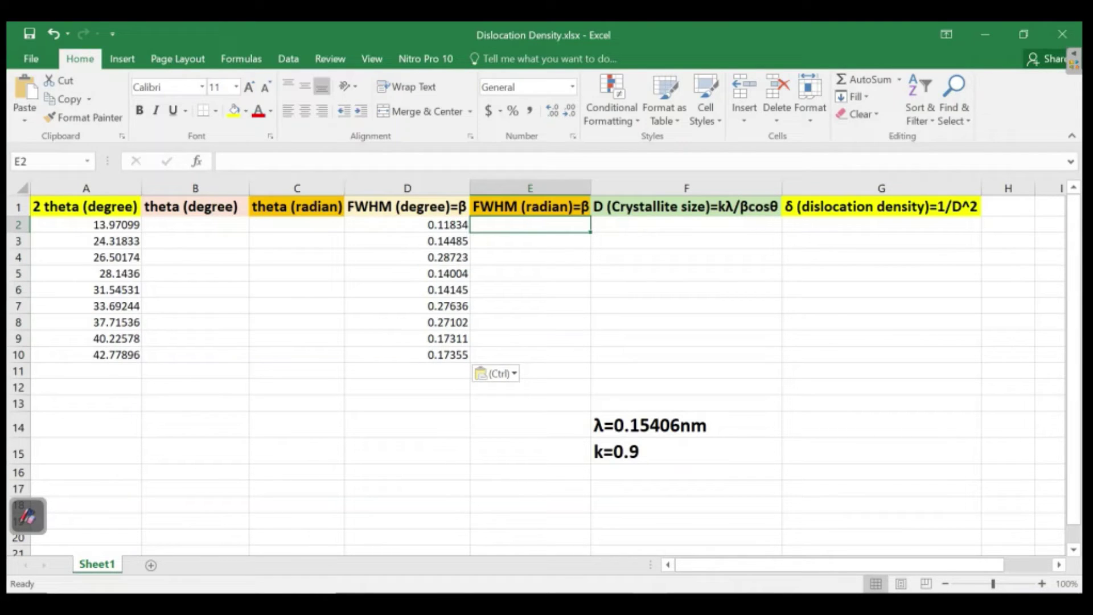
pyautogui.click(687, 225)
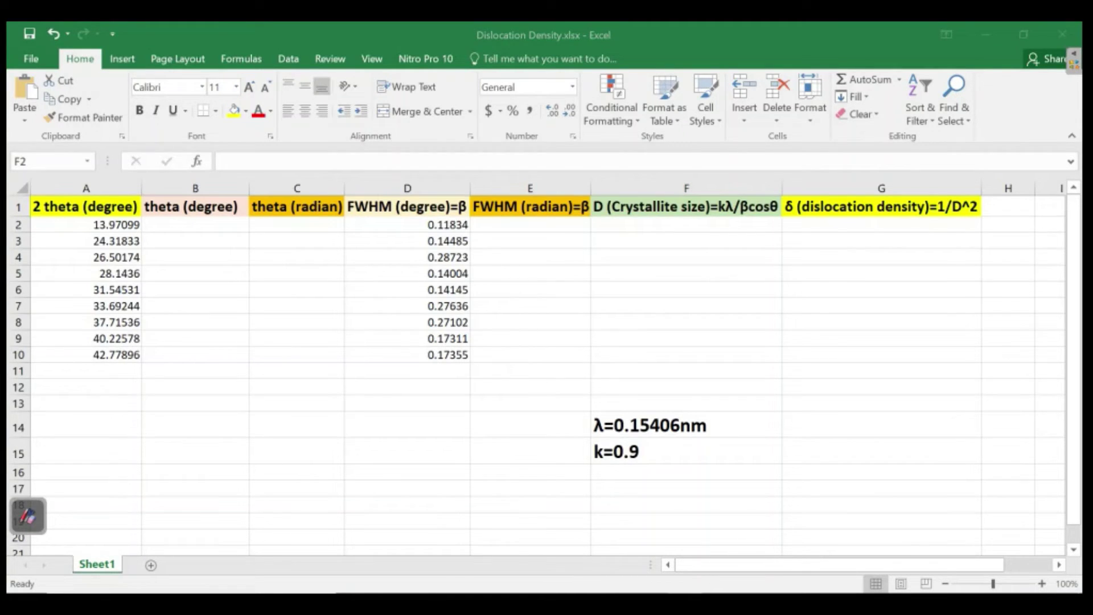
pyautogui.hotkey('alt', 'Tab')
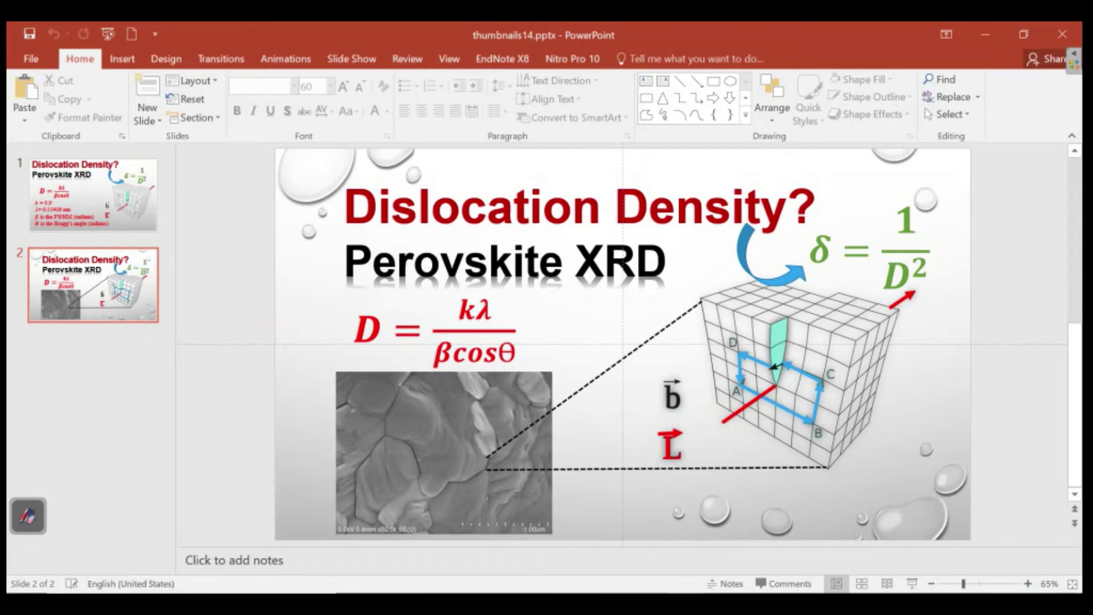
# Check slide 1's Scherrer constants, k = 0.9 and λ = 0.15406 nm, then minimize PowerPoint
pyautogui.press('Up')
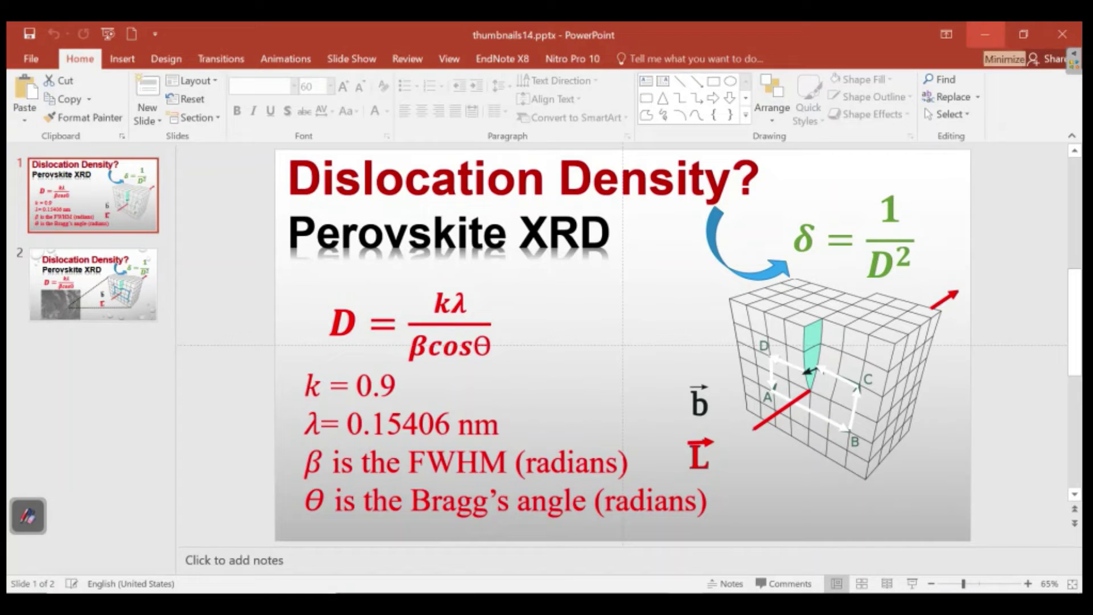
pyautogui.click(985, 35)
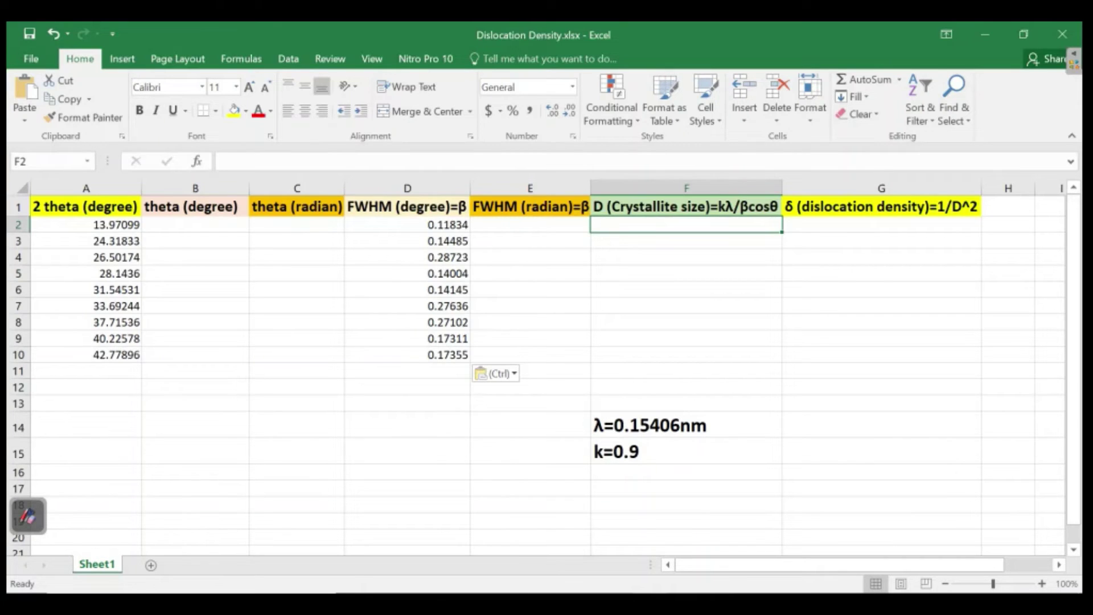
# Enter =A2/2 in B2 and fill it down to B10 for theta in degrees
pyautogui.click(195, 225)
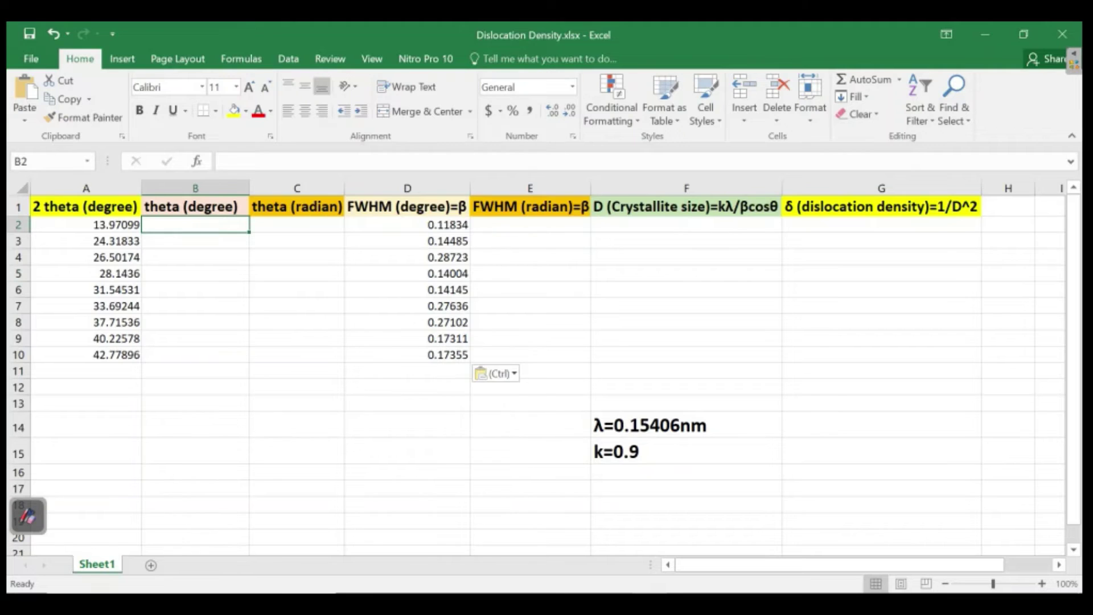
pyautogui.write('=')
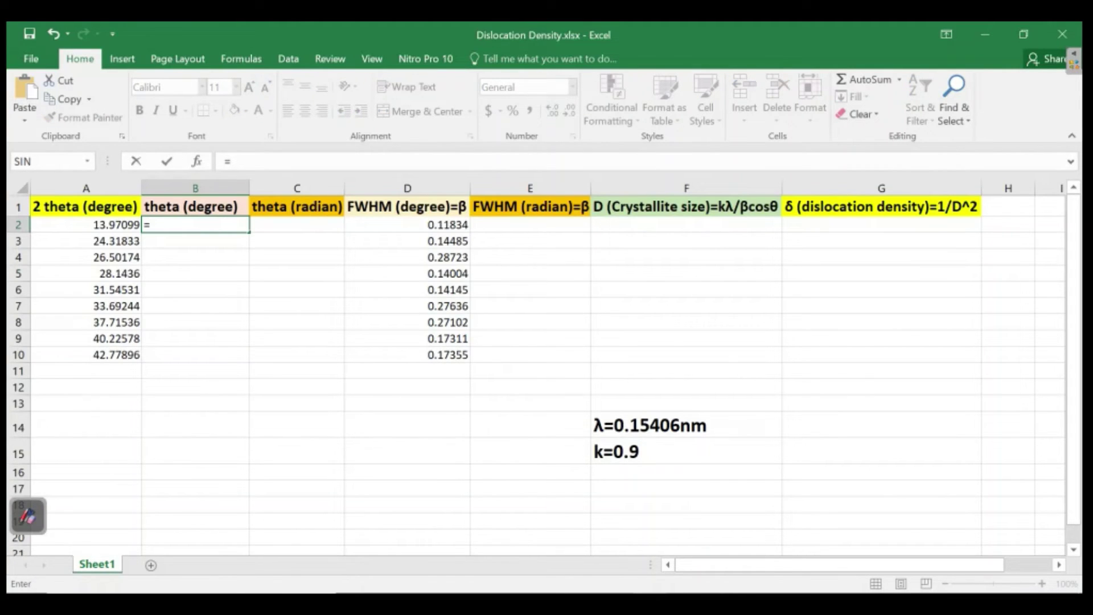
pyautogui.click(86, 225)
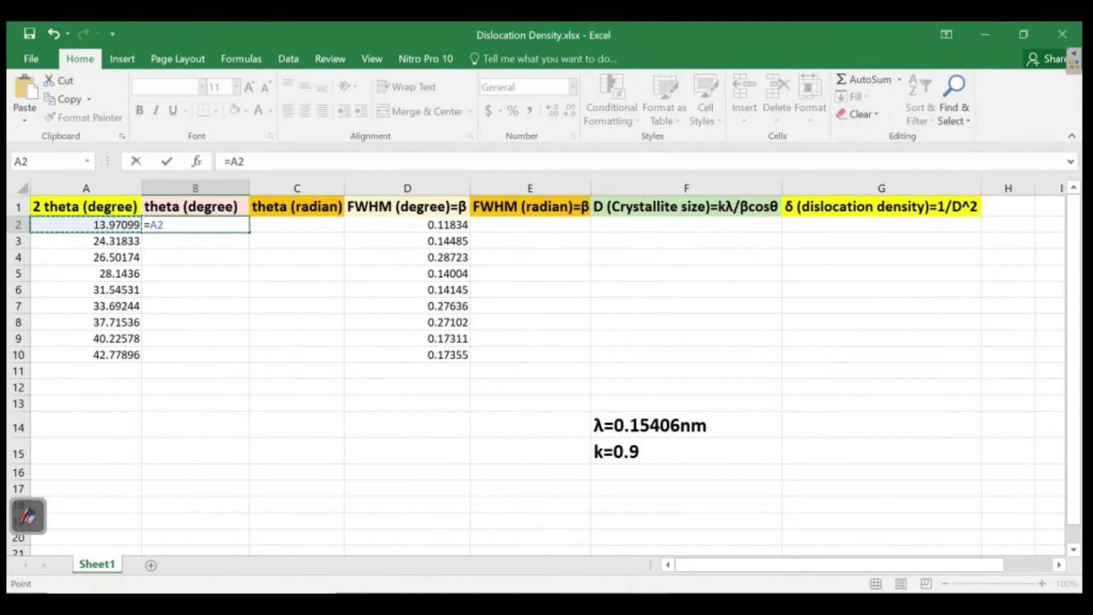
pyautogui.write('/2')
pyautogui.press('Return')
pyautogui.click(195, 224)
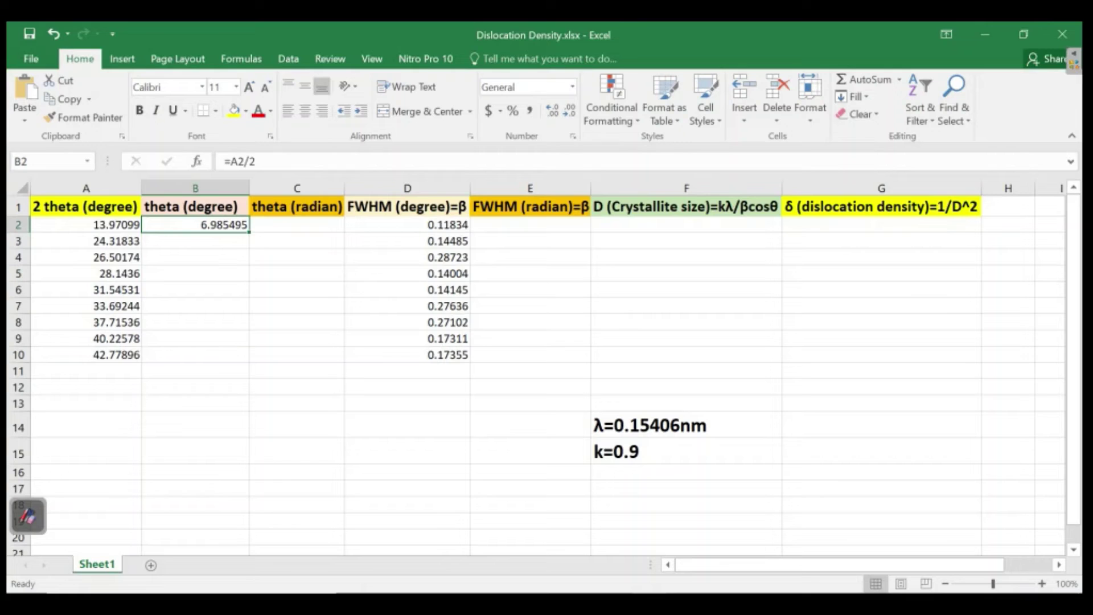
pyautogui.moveTo(249, 233); pyautogui.dragTo(249, 360)
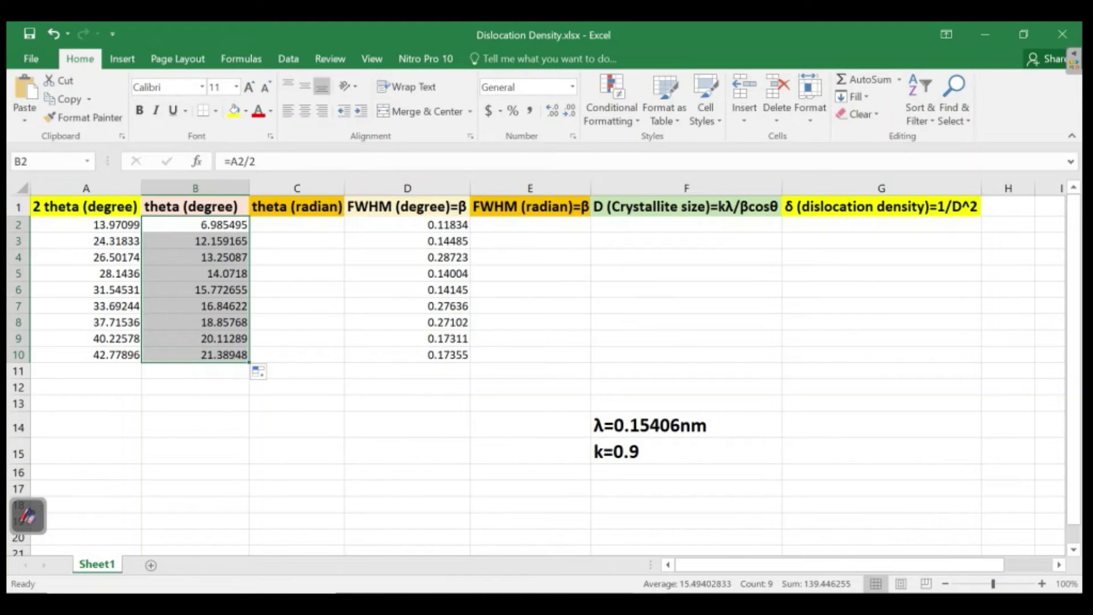
pyautogui.click(296, 225)
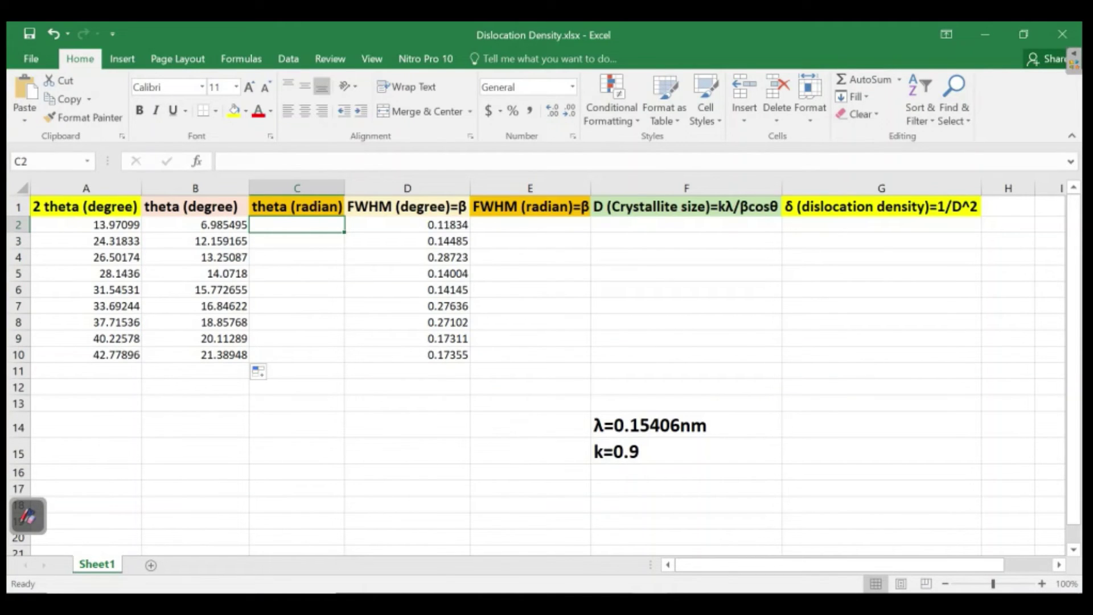
# Enter =RADIANS(B2) in C2 and fill it down to C10
pyautogui.write('=')
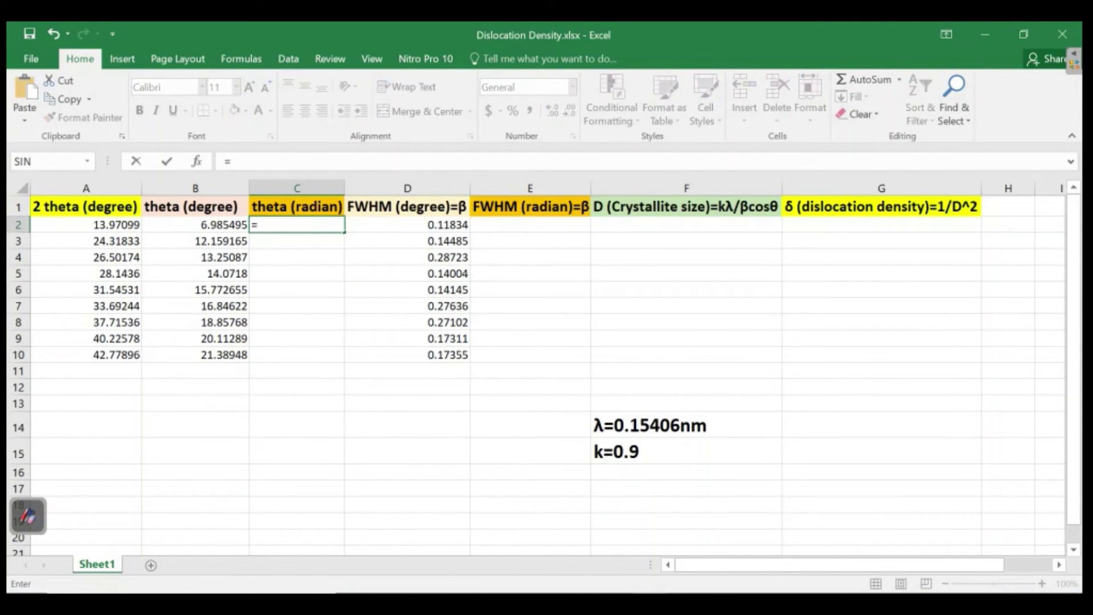
pyautogui.write('rad')
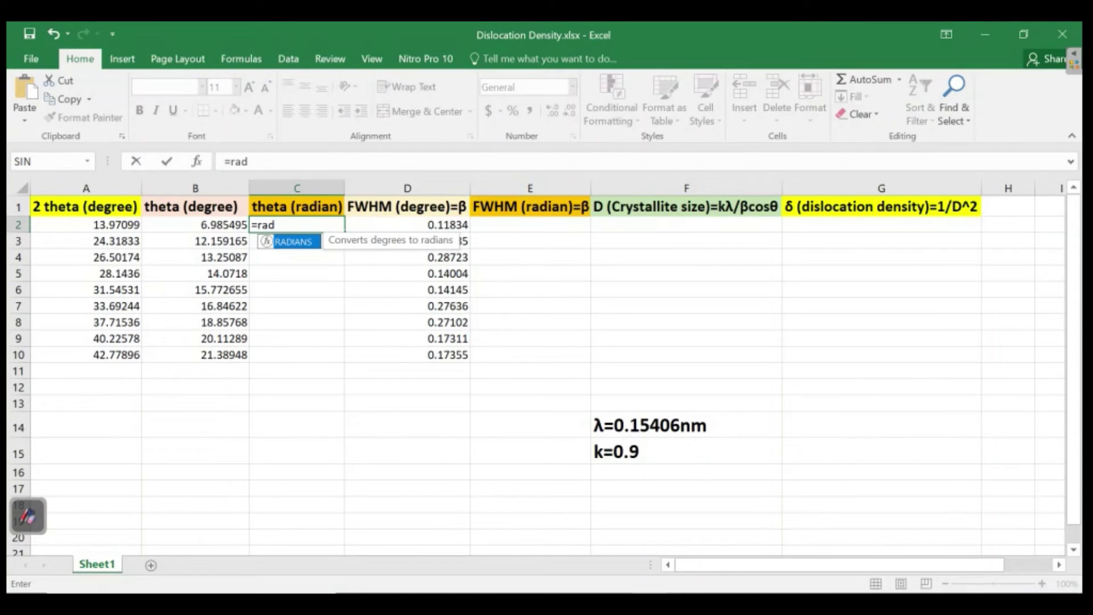
pyautogui.press('Tab')
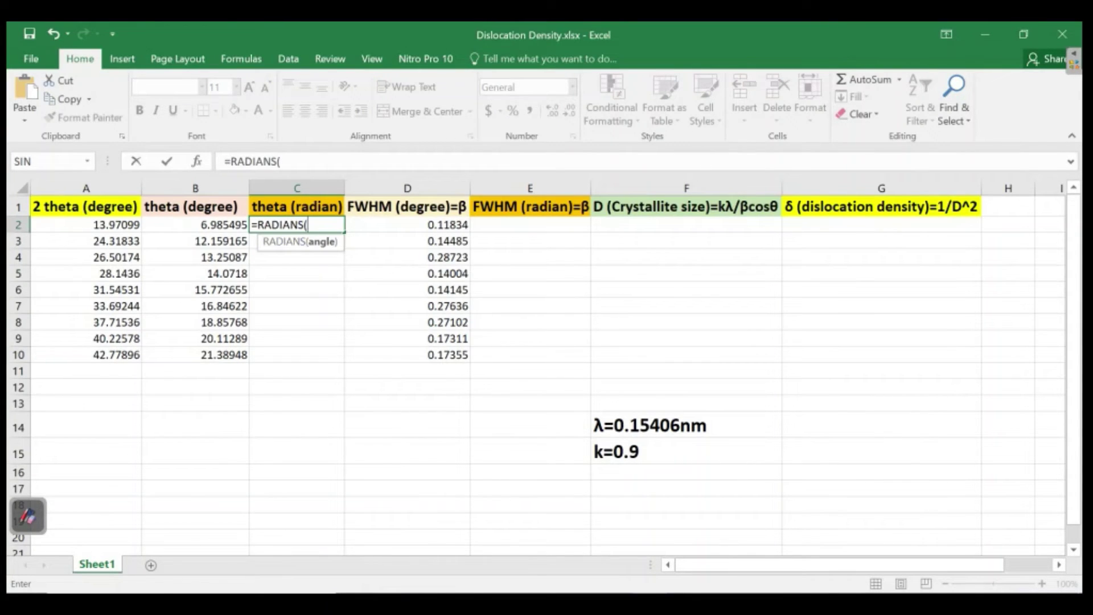
pyautogui.press('Left')
pyautogui.write(')')
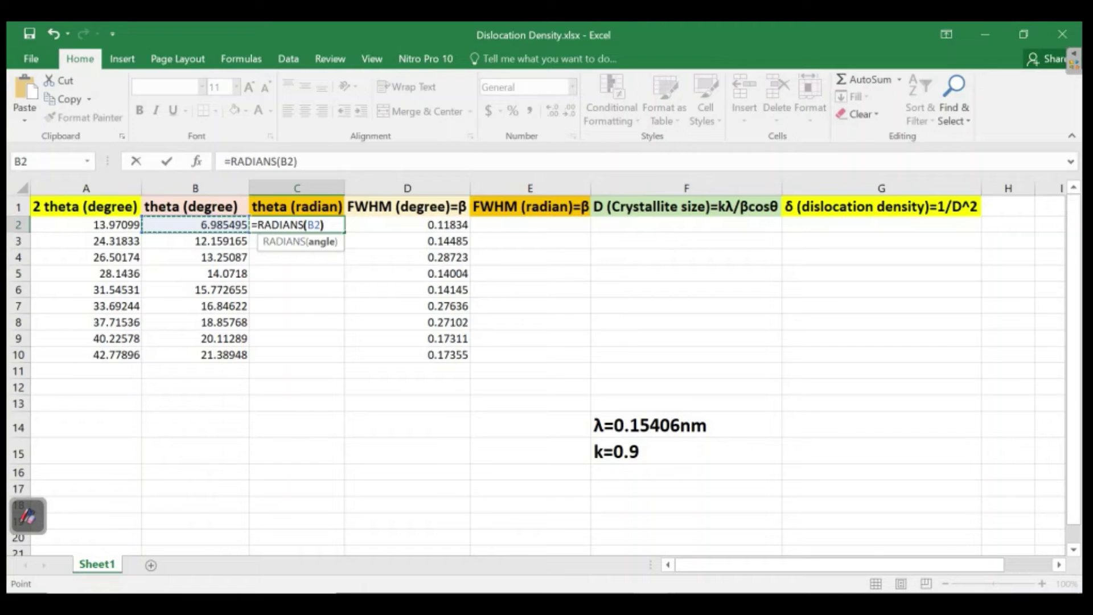
pyautogui.press('Return')
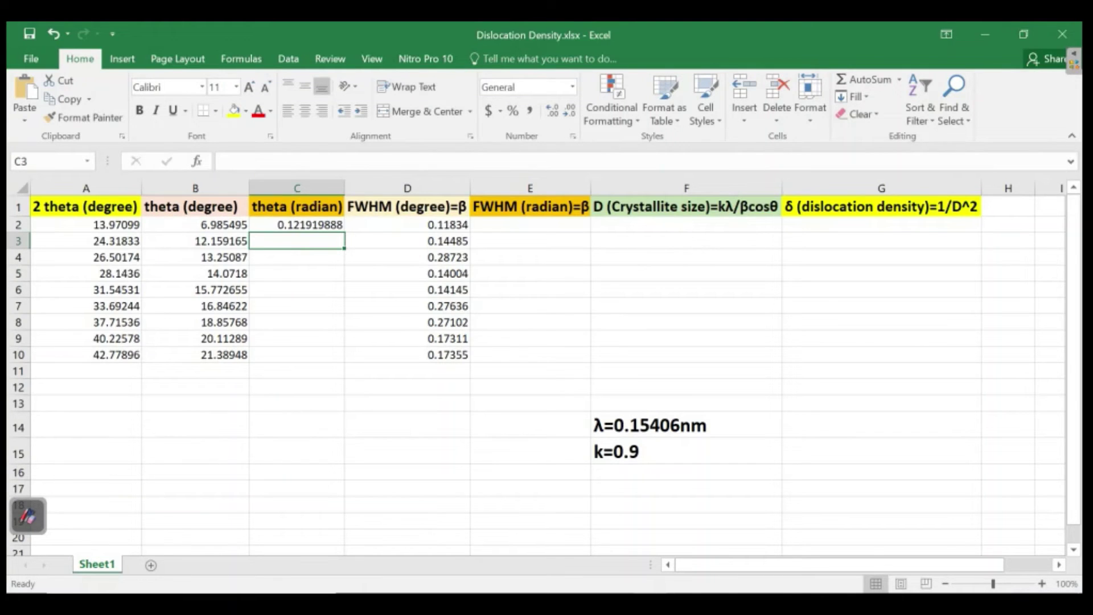
pyautogui.press('Up')
pyautogui.moveTo(344, 232); pyautogui.dragTo(344, 358)
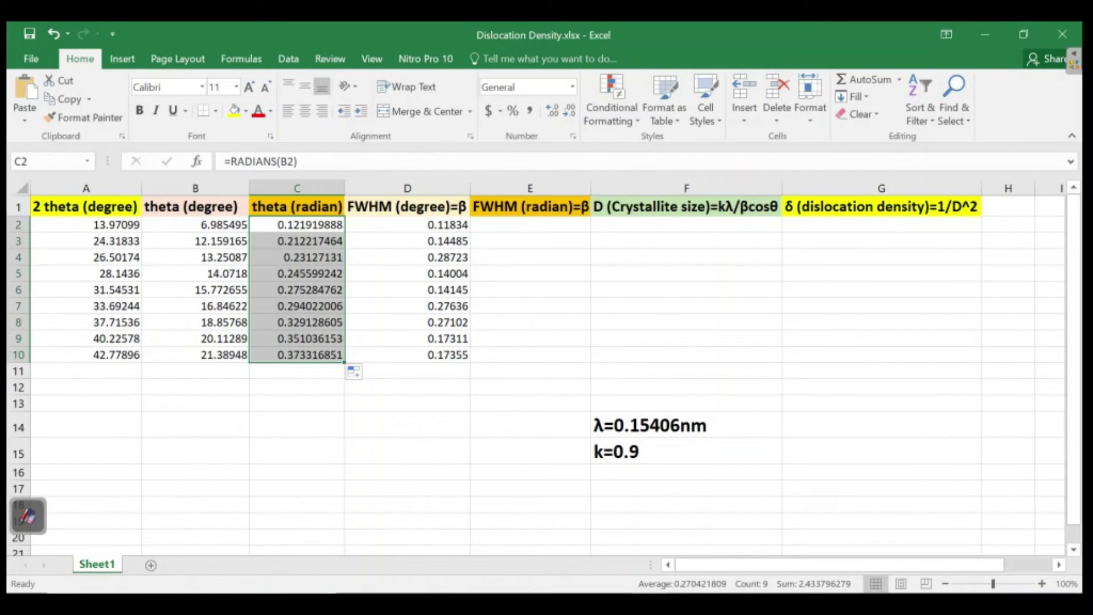
pyautogui.press('Right')
pyautogui.press('Right')
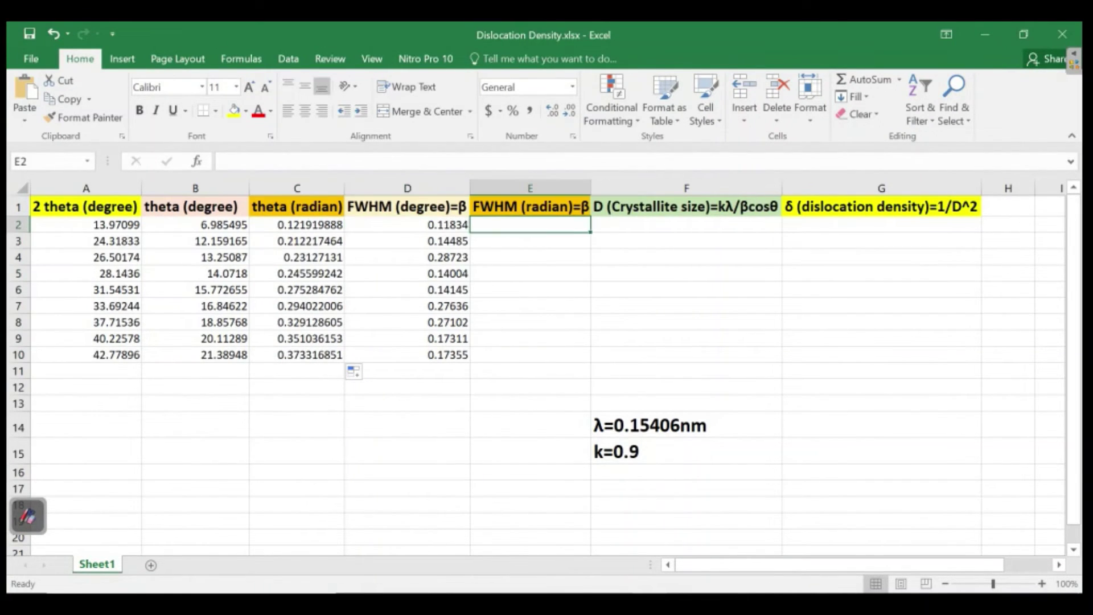
# Enter =RADIANS(D2) in E2 and fill it down to E10 for FWHM in radians
pyautogui.write('=rad')
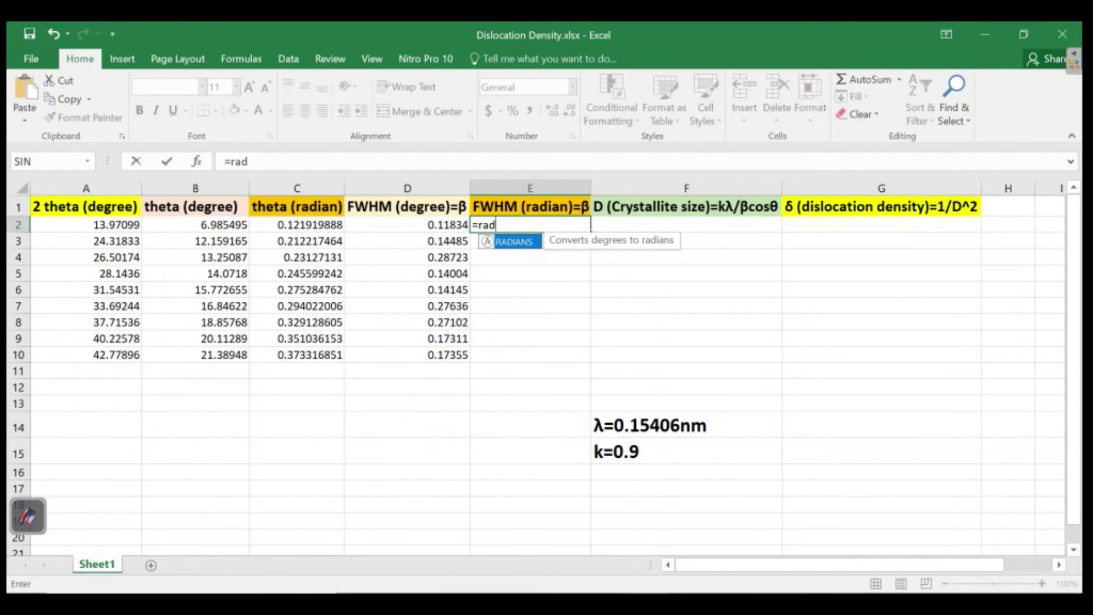
pyautogui.press('Tab')
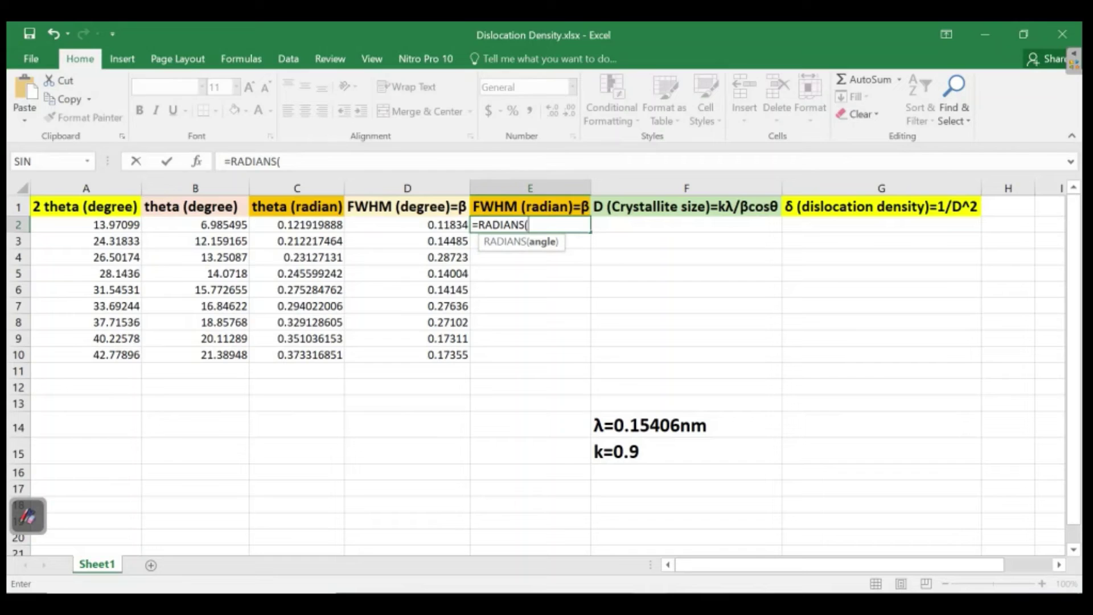
pyautogui.click(407, 225)
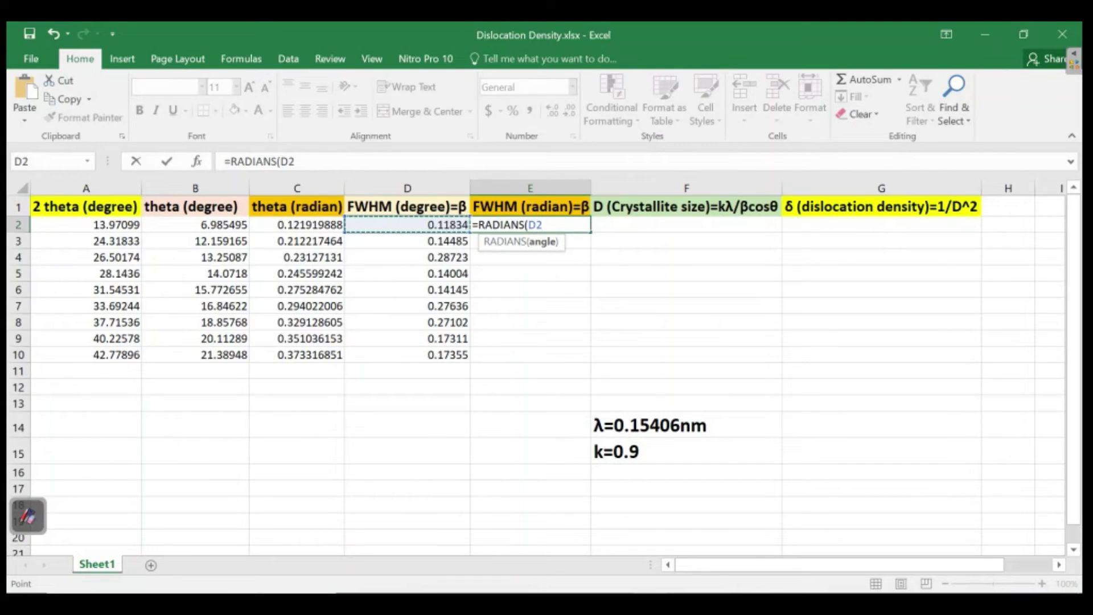
pyautogui.write(')')
pyautogui.hotkey('ctrl', 'Return')
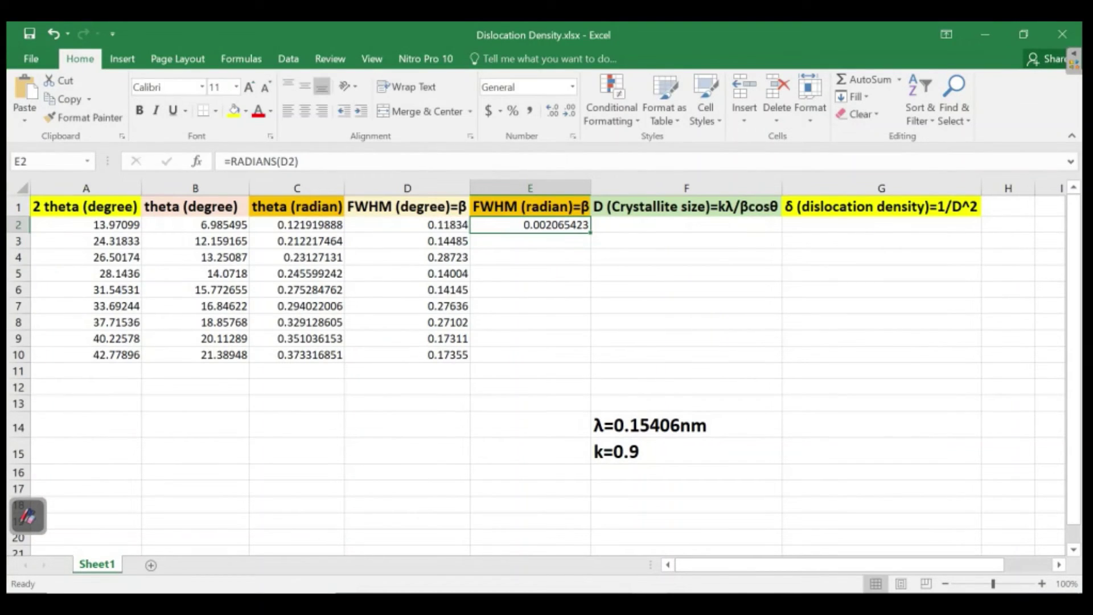
pyautogui.moveTo(590, 232); pyautogui.dragTo(596, 366)
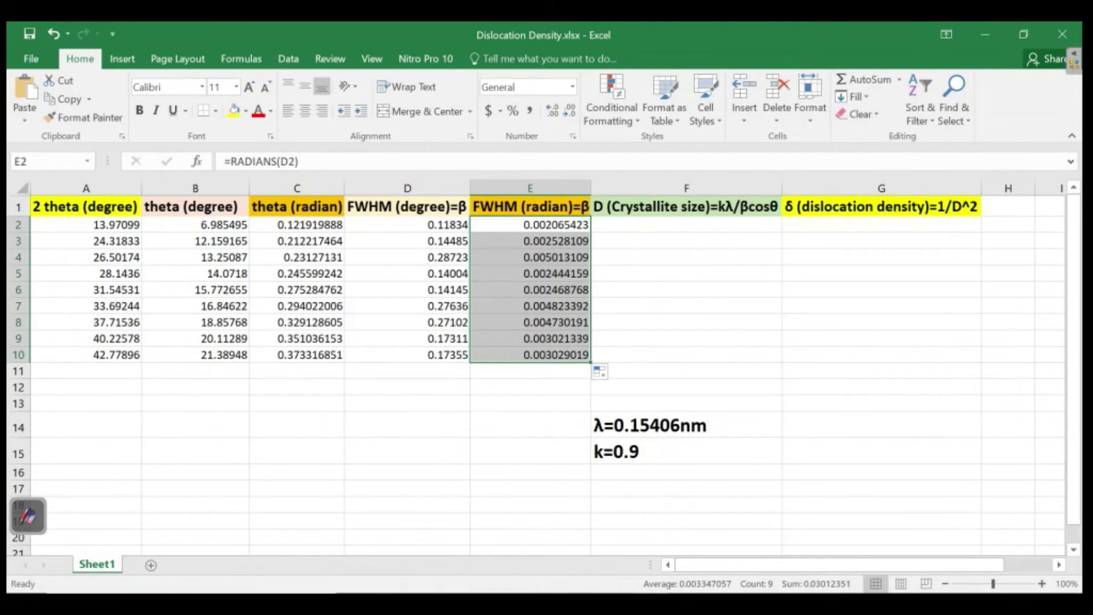
pyautogui.click(687, 225)
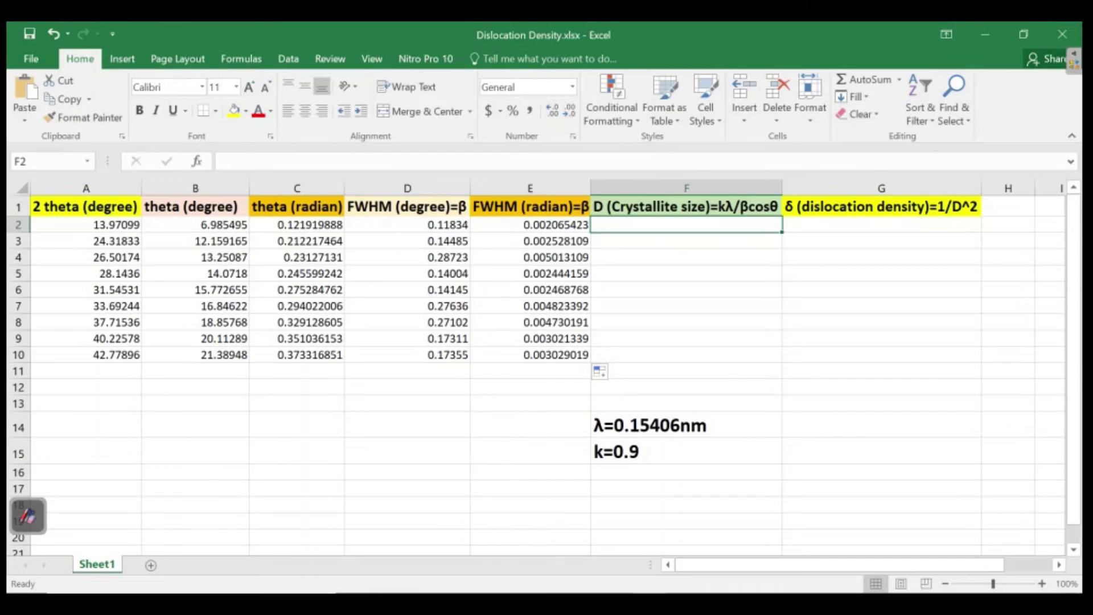
# Type =(0.9*0.15406)/ in F2 as the kλ numerator of the Scherrer formula
pyautogui.write('=')
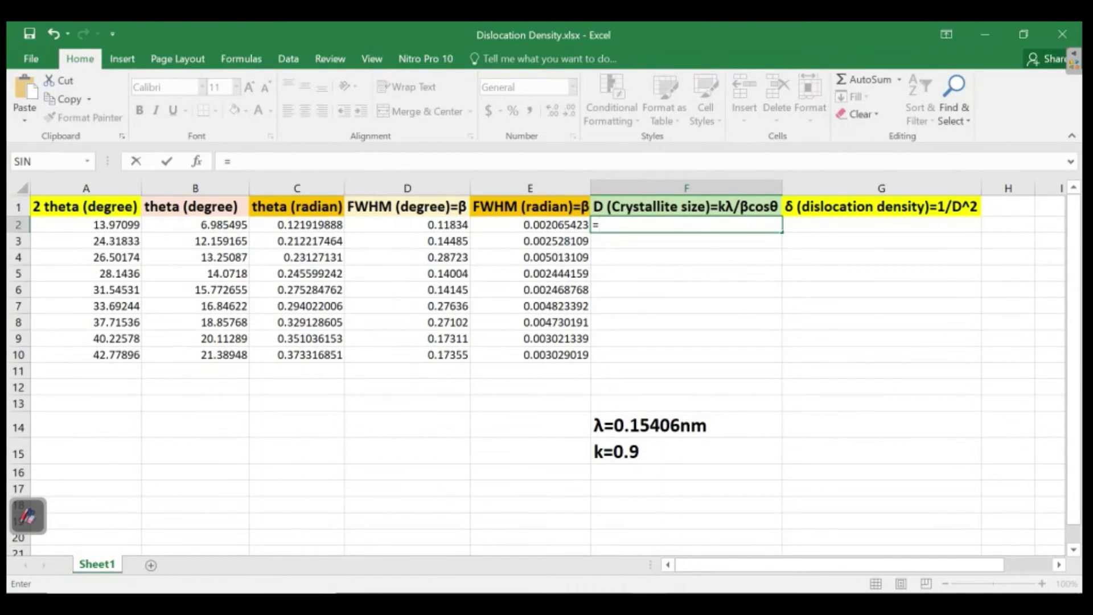
pyautogui.write('(0.9*0')
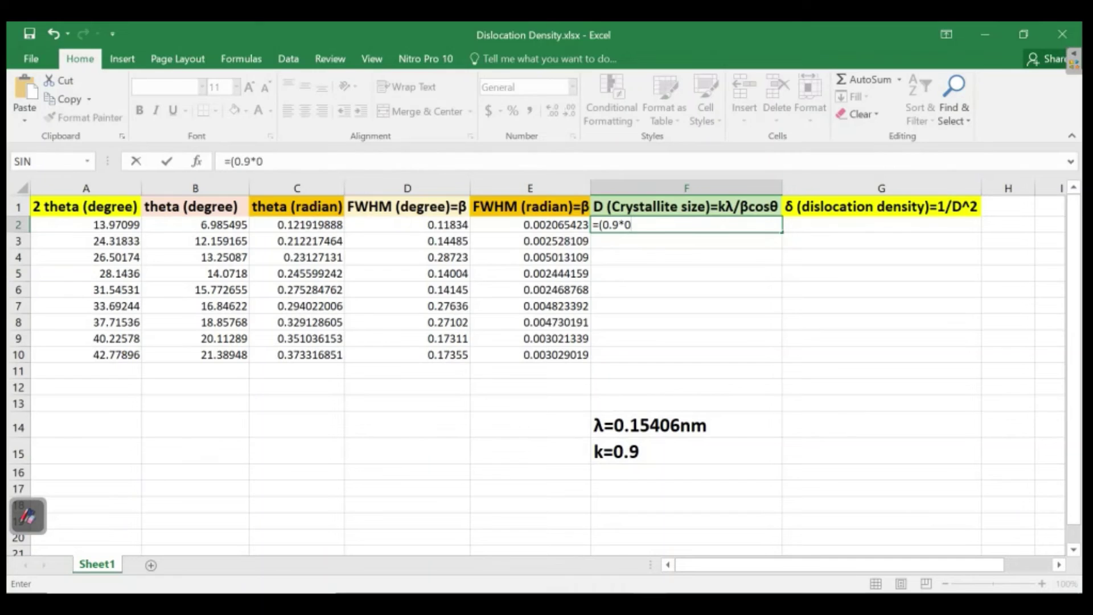
pyautogui.write('.')
pyautogui.press('Up')
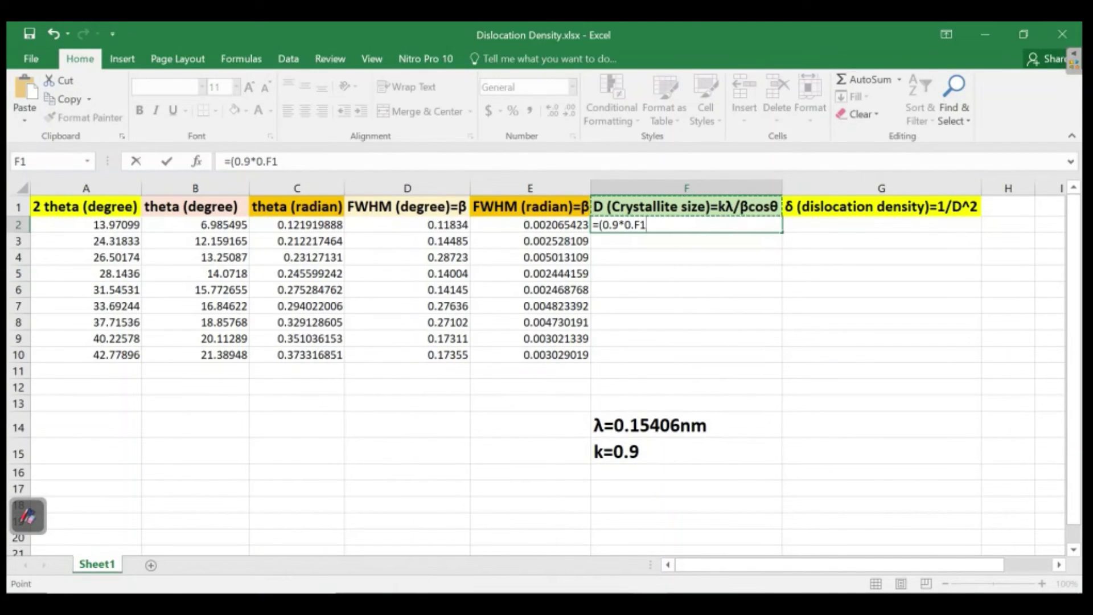
pyautogui.press('Down')
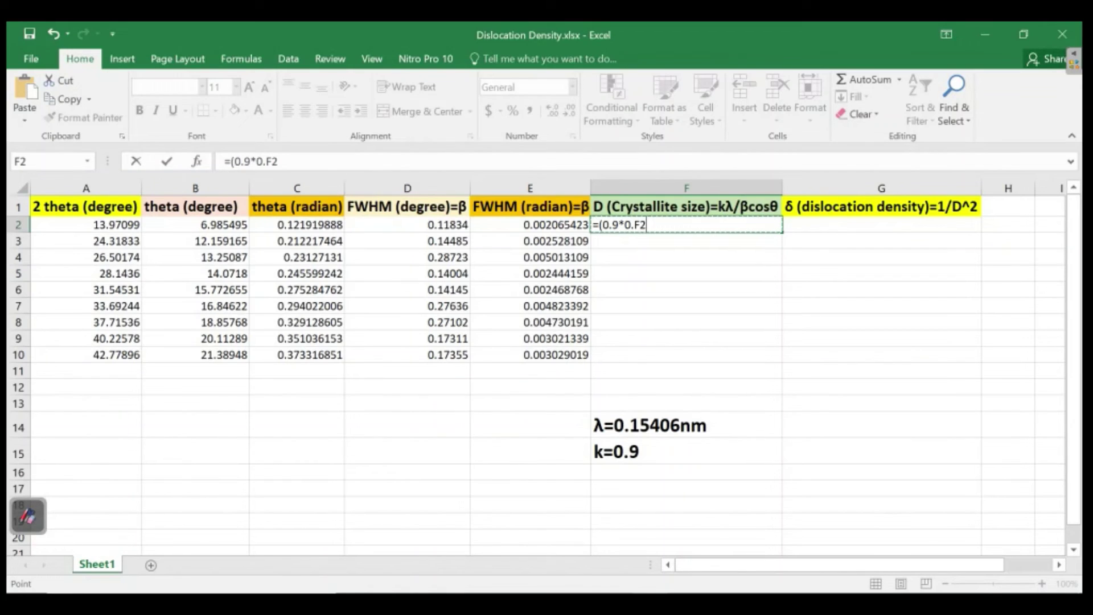
pyautogui.press('BackSpace')
pyautogui.press('BackSpace')
pyautogui.press('BackSpace')
pyautogui.write('.15406)')
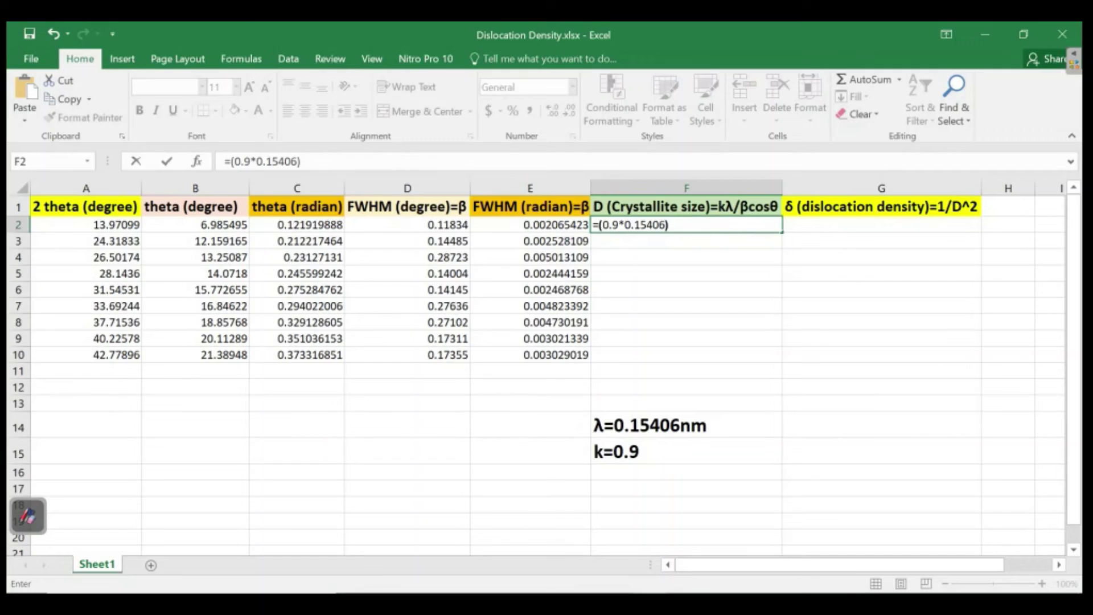
pyautogui.write('/')
# Make the FWHM radian value in E2 the divisor in F2's formula
pyautogui.click(530, 225)
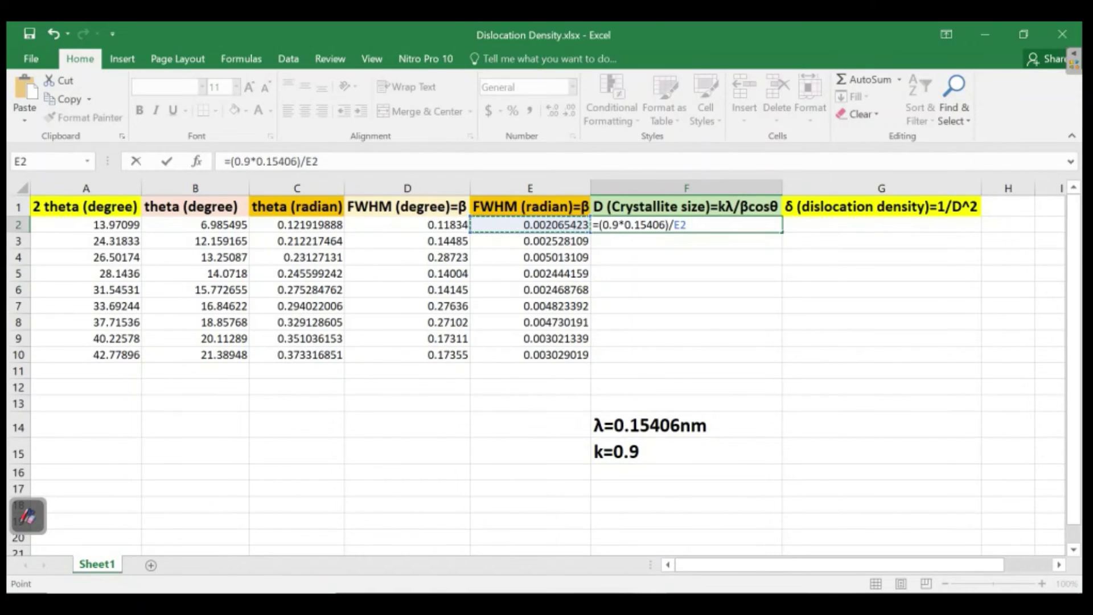
pyautogui.press('Left')
pyautogui.press('Left')
pyautogui.press('Right')
pyautogui.press('Right')
pyautogui.press('Right')
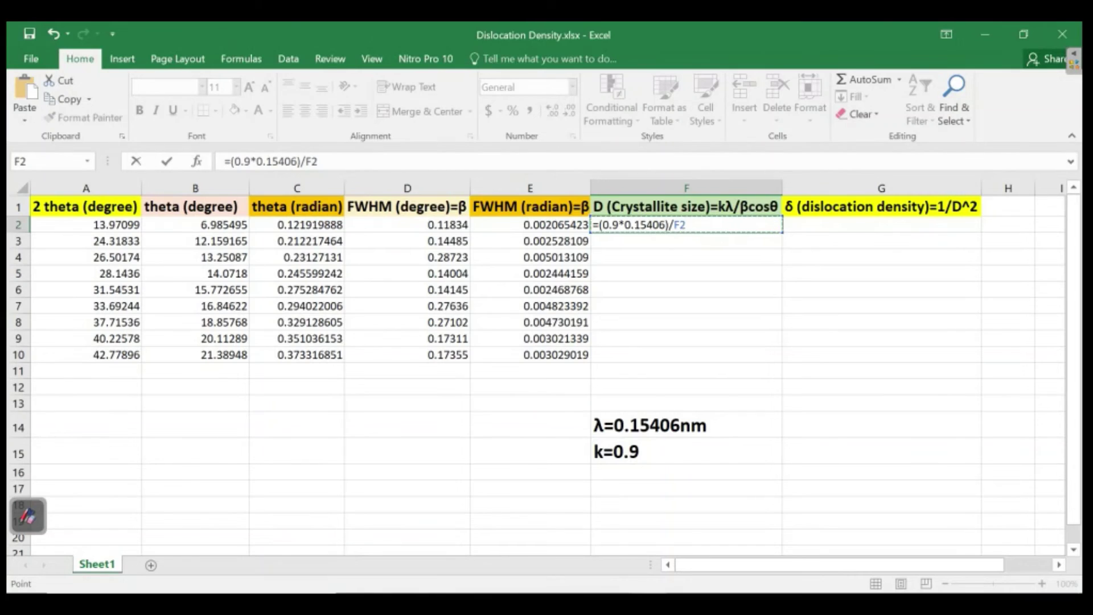
pyautogui.press('Left')
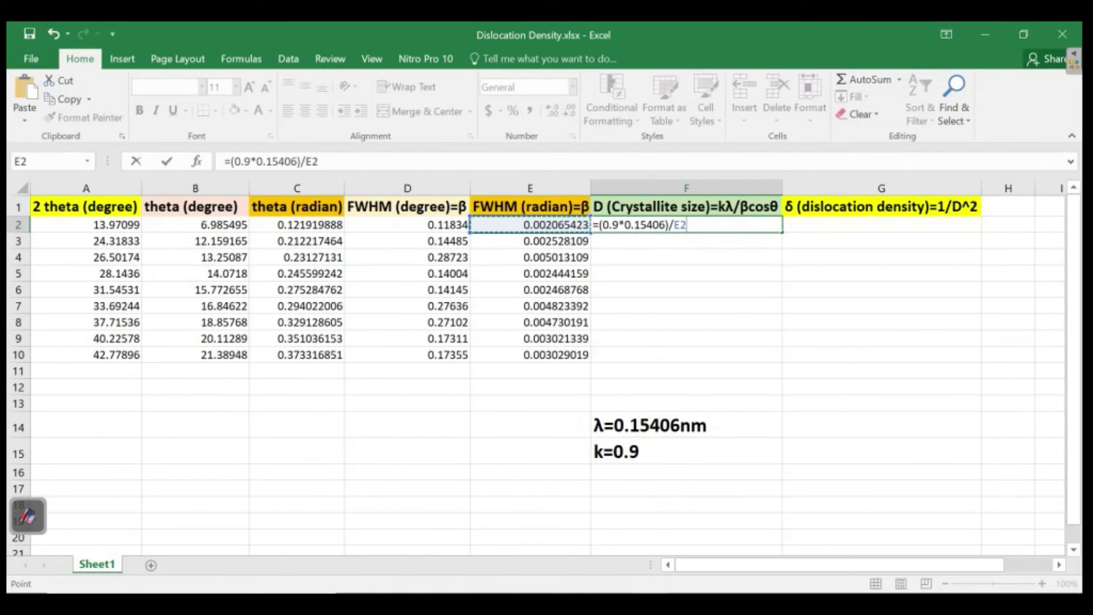
pyautogui.press('F2')
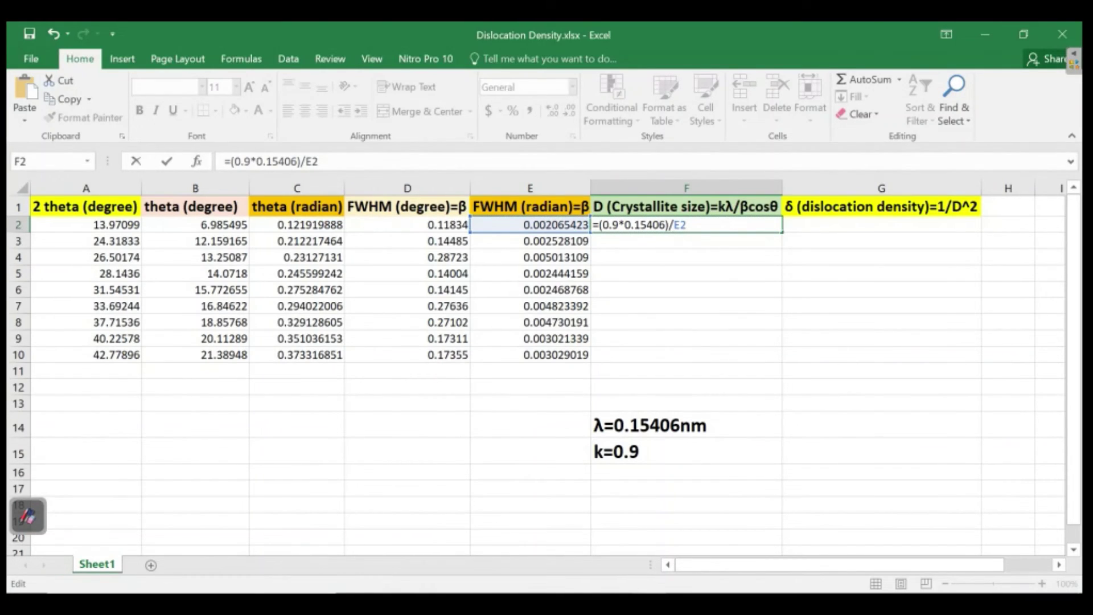
pyautogui.write('(')
pyautogui.press('Right')
pyautogui.press('Right')
# Complete F2 as =(0.9*0.15406)/(E2*COS(C2)) and fill it down to F10
pyautogui.write('*cos')
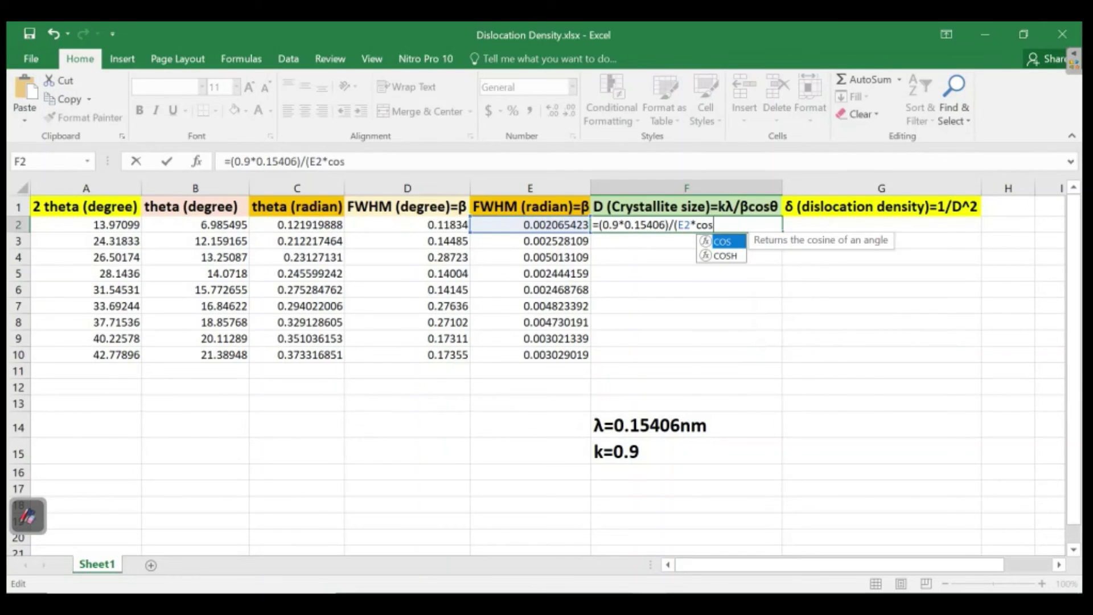
pyautogui.press('Tab')
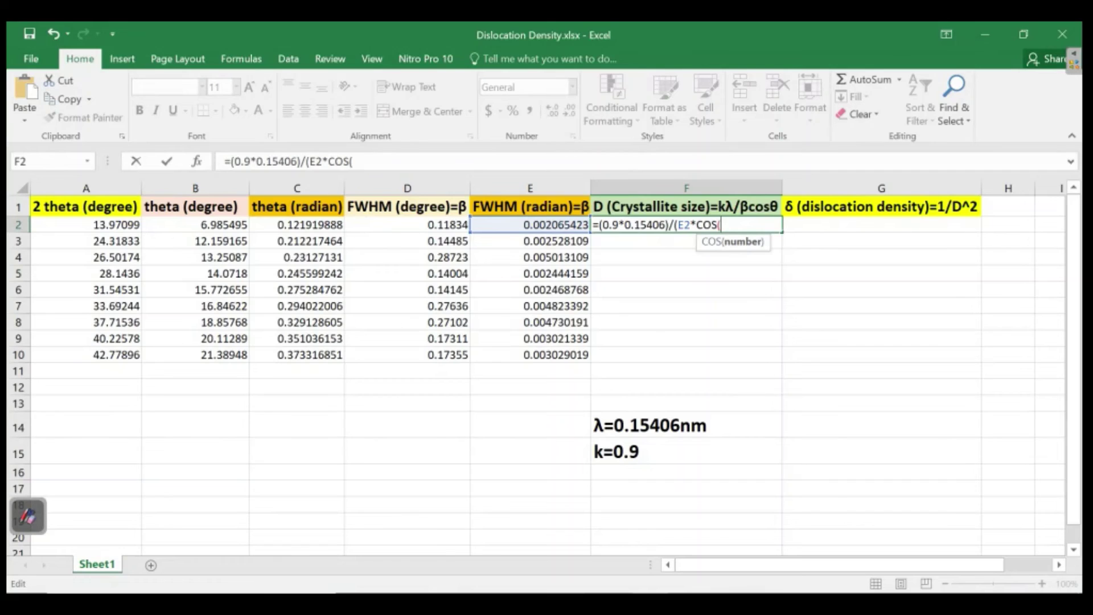
pyautogui.click(296, 225)
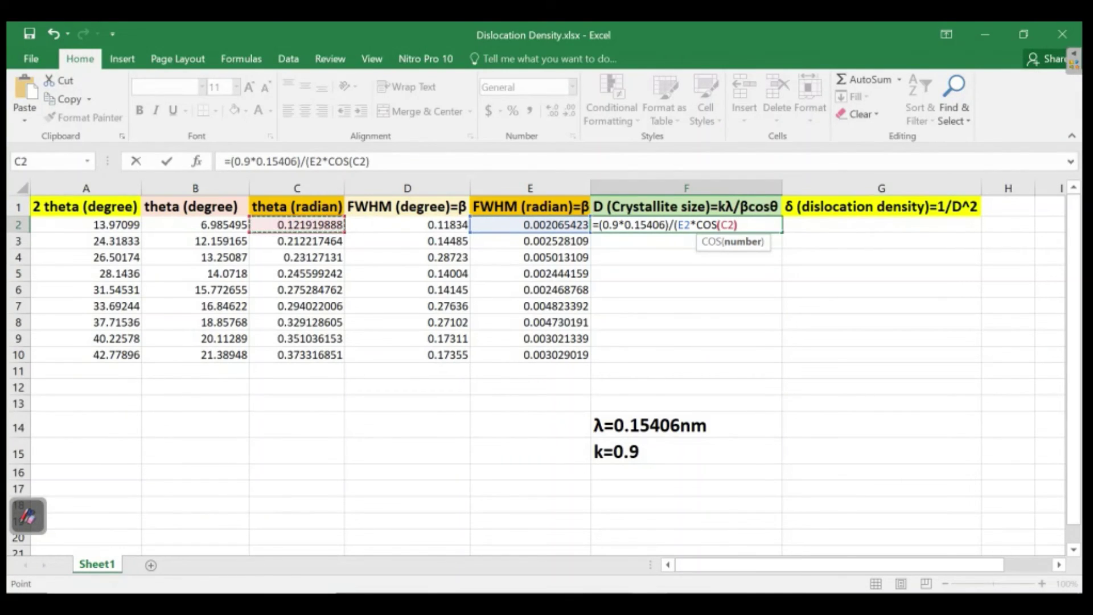
pyautogui.write('))')
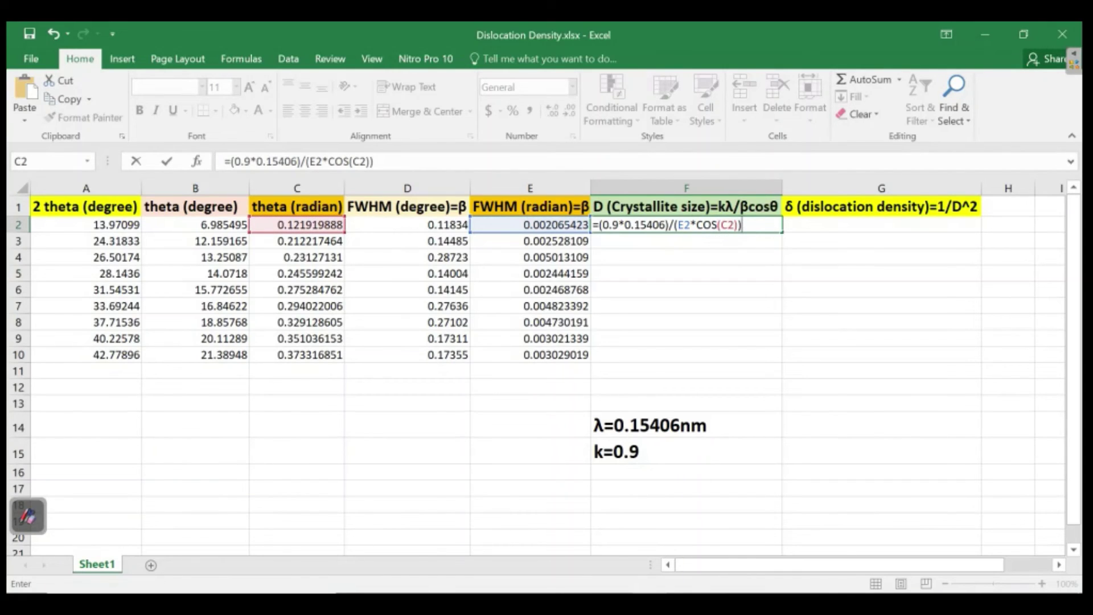
pyautogui.press('Return')
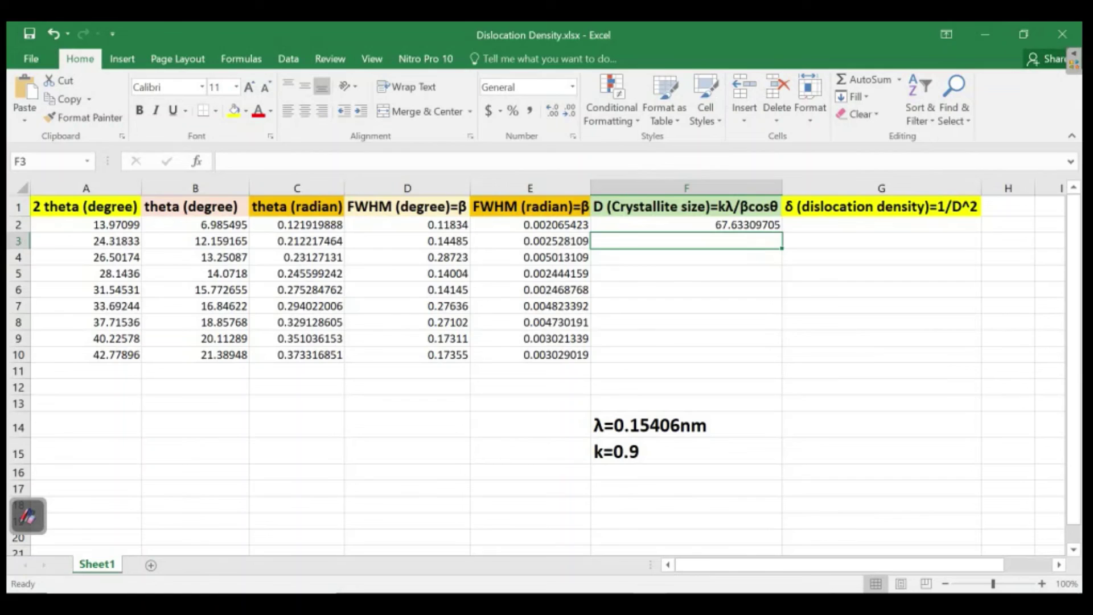
pyautogui.click(686, 225)
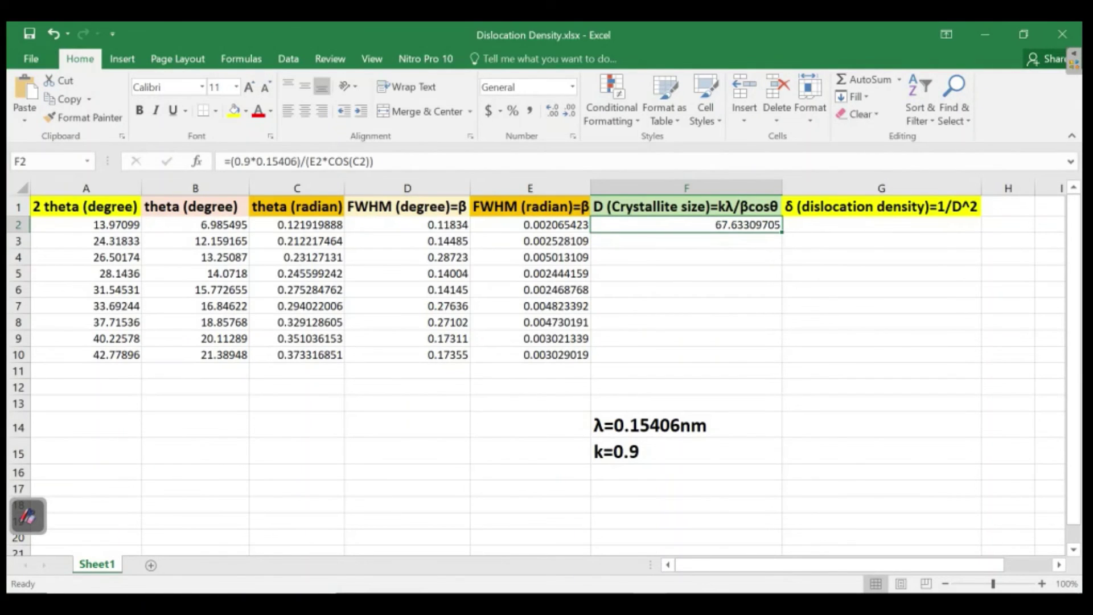
pyautogui.moveTo(782, 232); pyautogui.dragTo(782, 362)
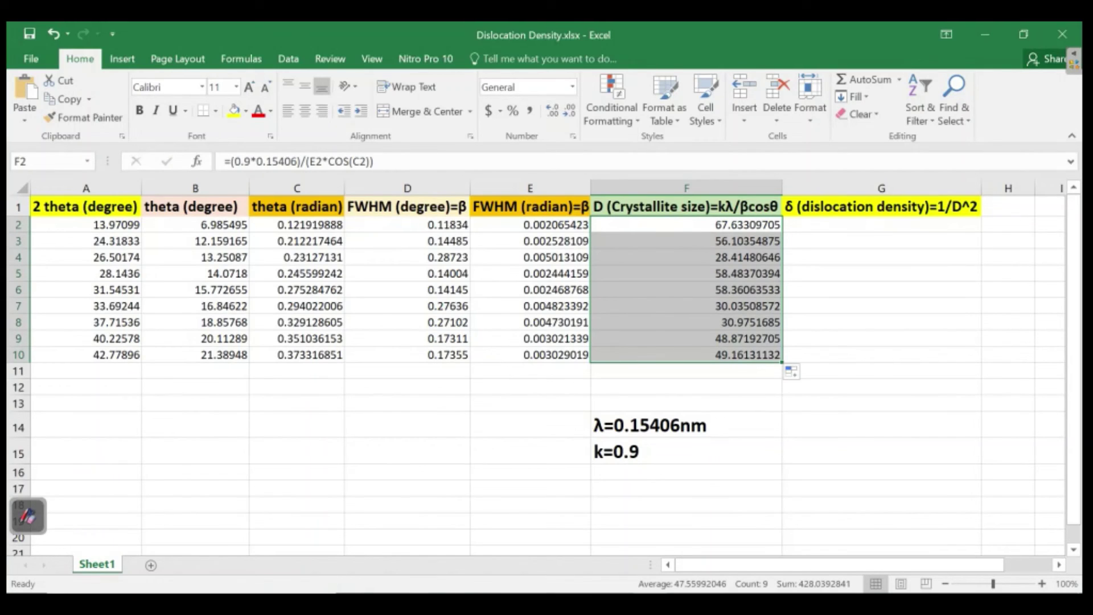
# Enter =1/POWER(F2,2) in G2 for the first peak's dislocation density
pyautogui.click(882, 224)
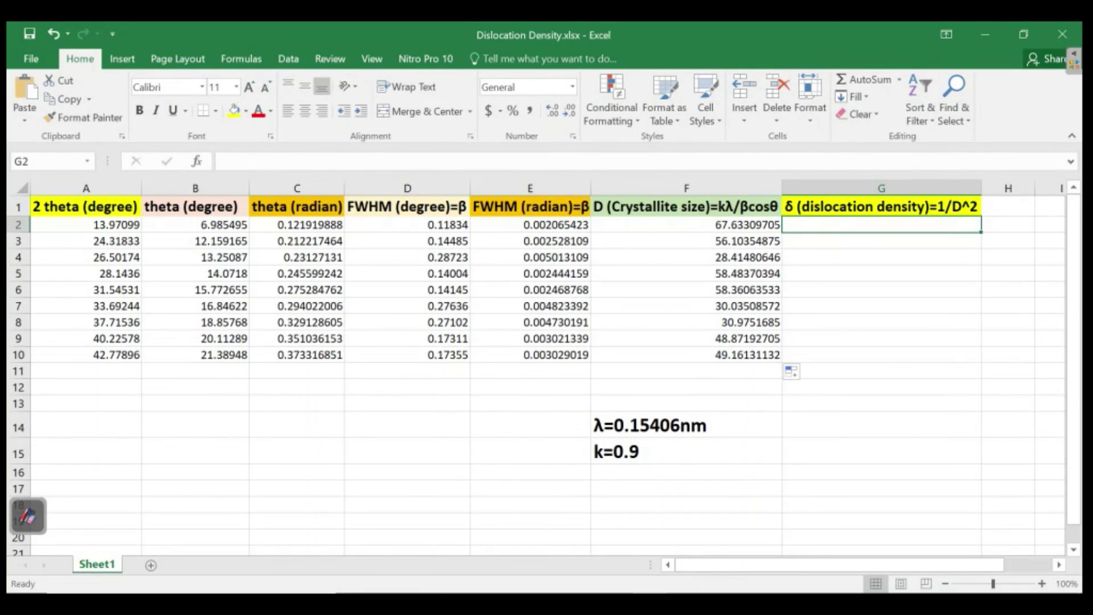
pyautogui.click(687, 225)
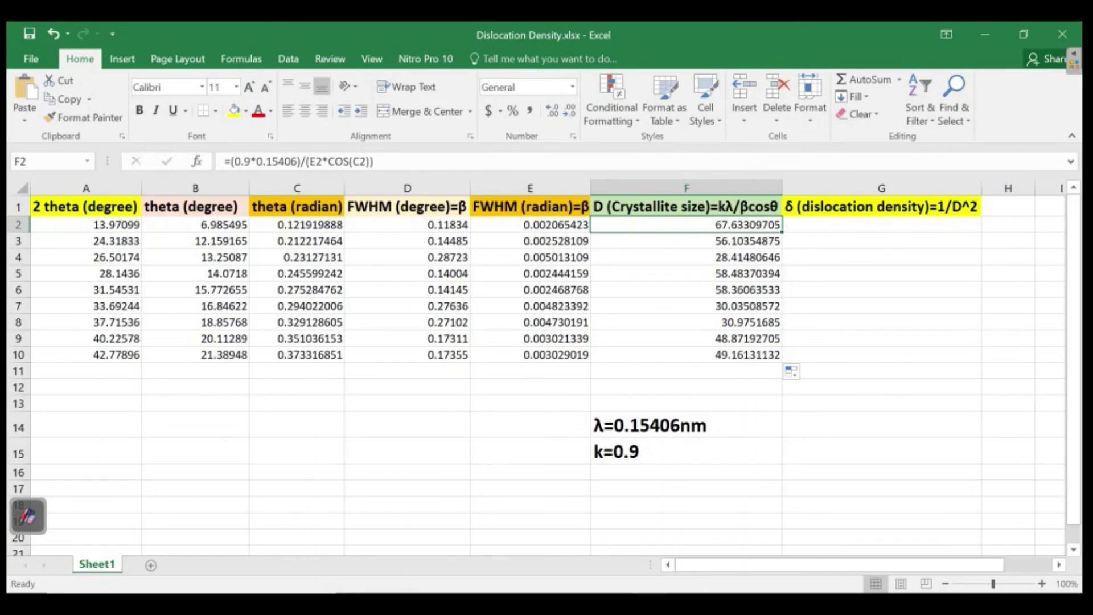
pyautogui.click(882, 225)
pyautogui.write('=')
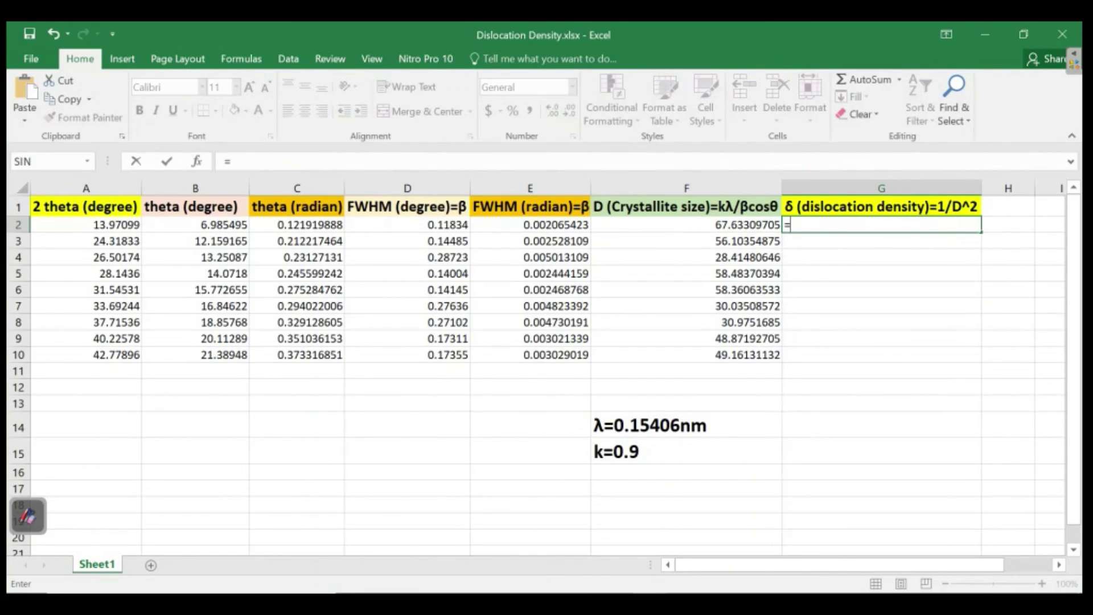
pyautogui.write('1/')
pyautogui.write('po')
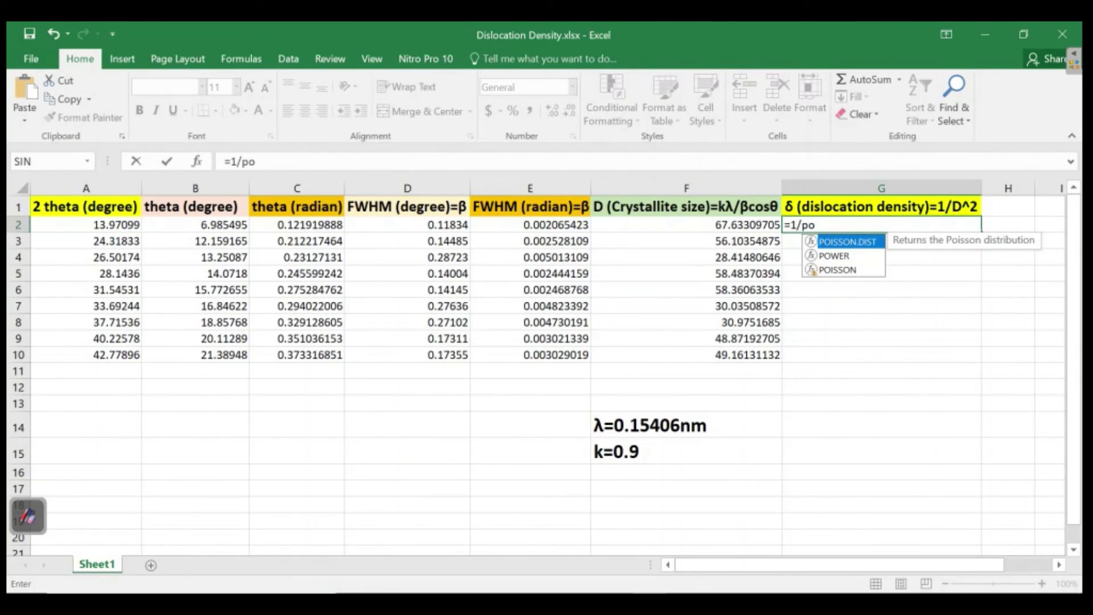
pyautogui.press('Down')
pyautogui.press('Tab')
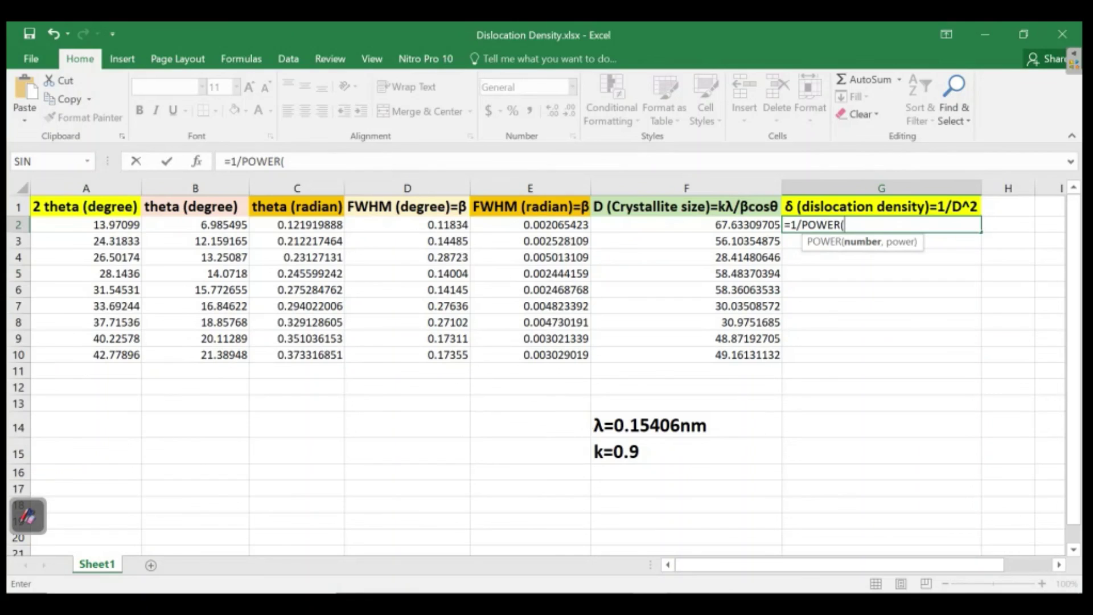
pyautogui.press('Left')
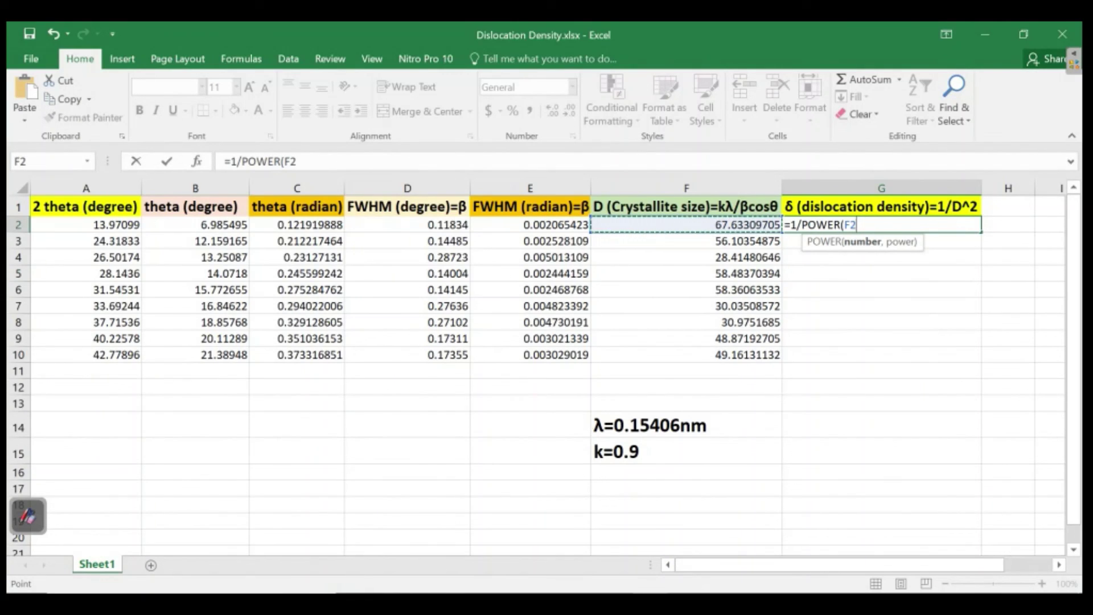
pyautogui.write(',2')
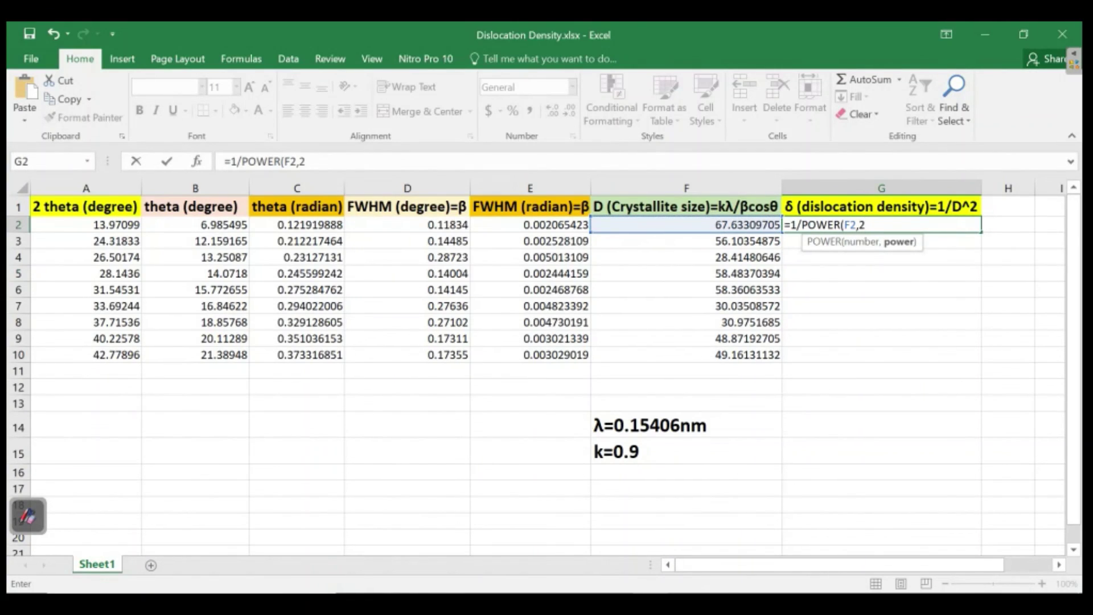
pyautogui.write(')')
pyautogui.press('Return')
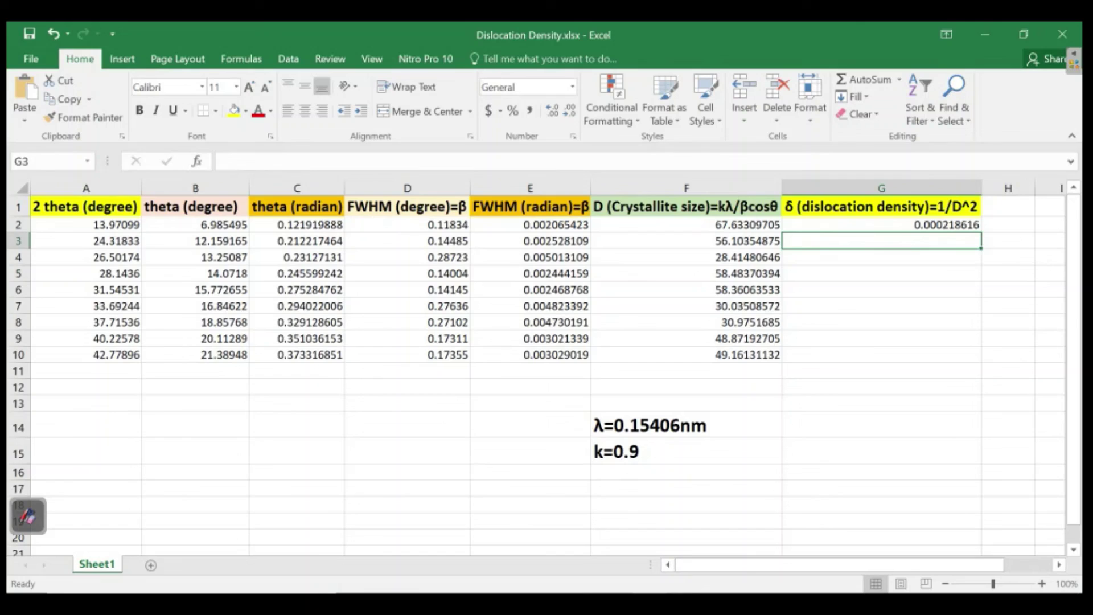
# Compare G2's formula with F2, then fill it down to G10
pyautogui.click(882, 225)
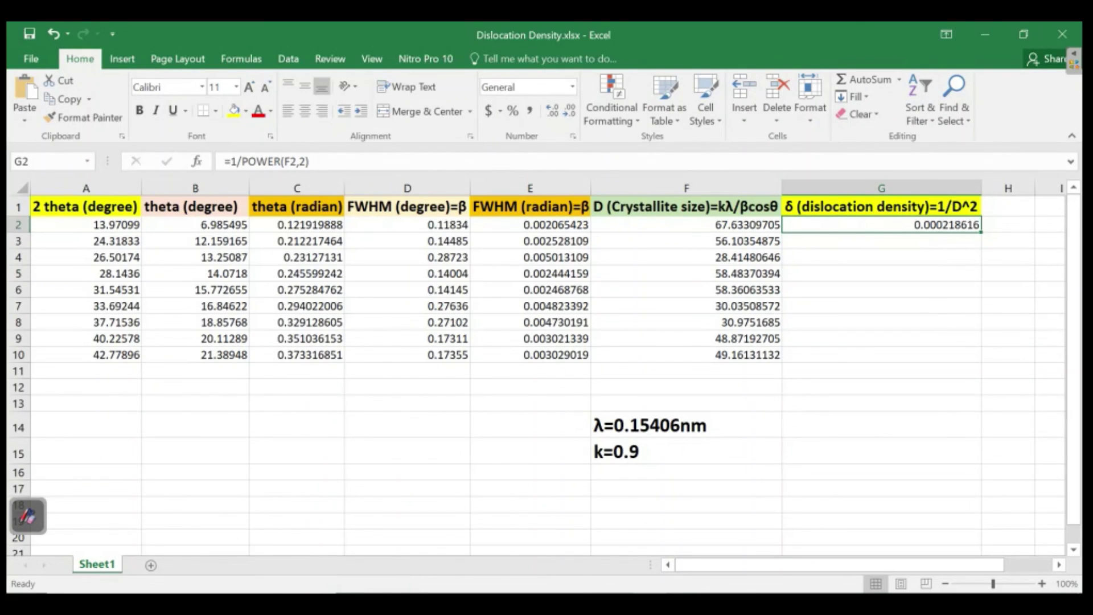
pyautogui.click(687, 225)
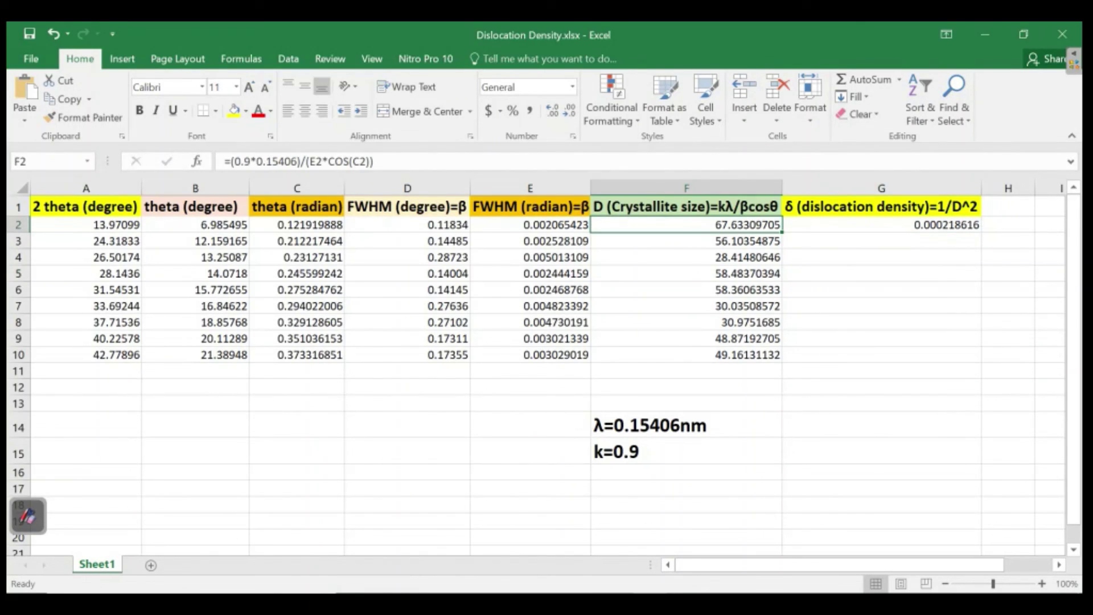
pyautogui.click(881, 225)
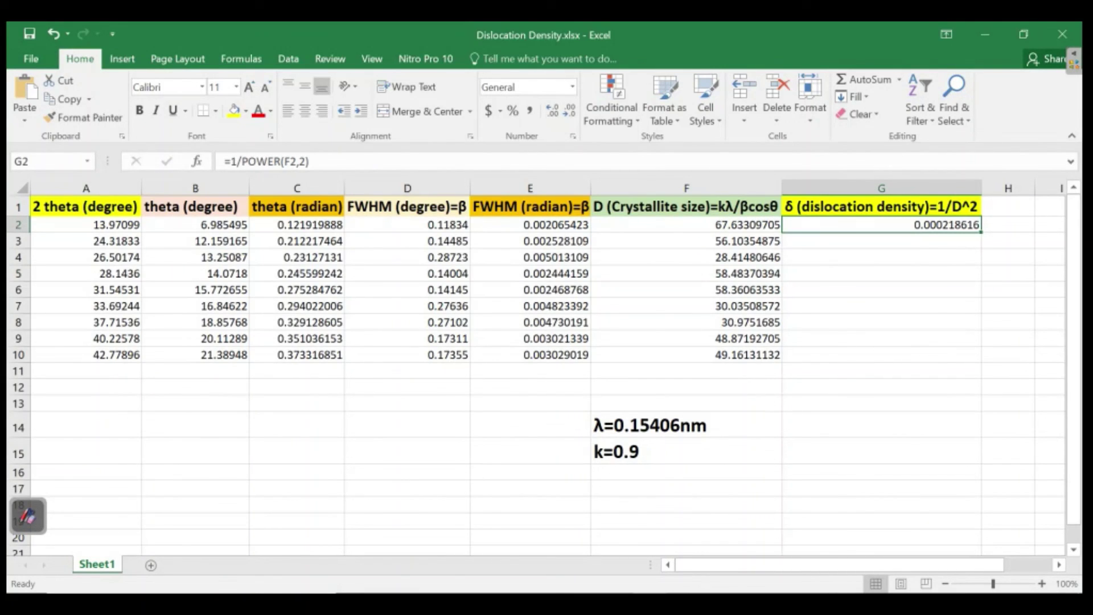
pyautogui.moveTo(981, 232); pyautogui.dragTo(981, 360)
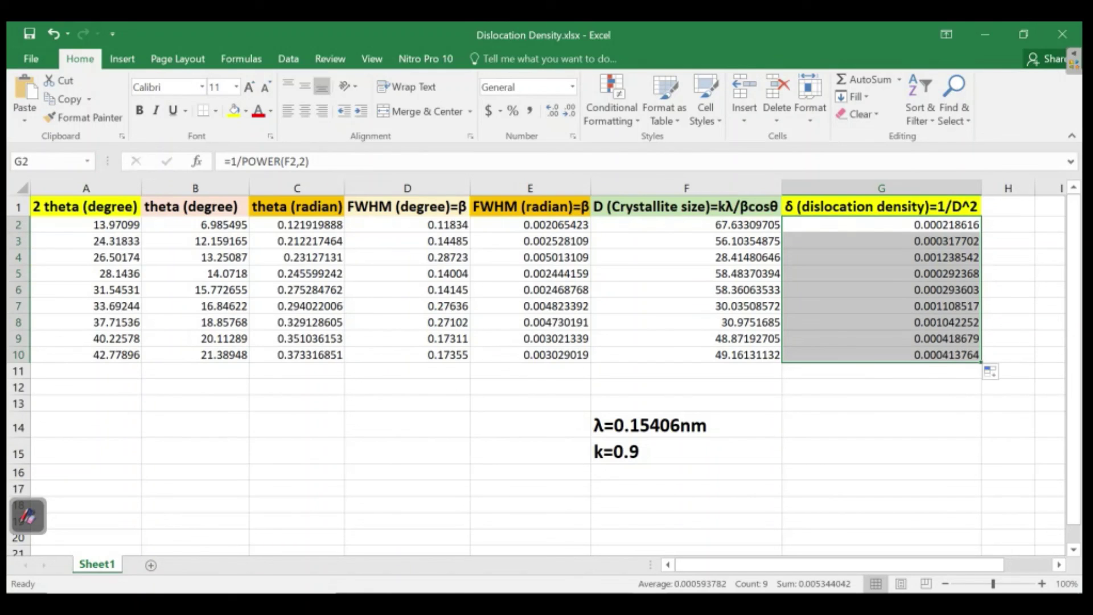